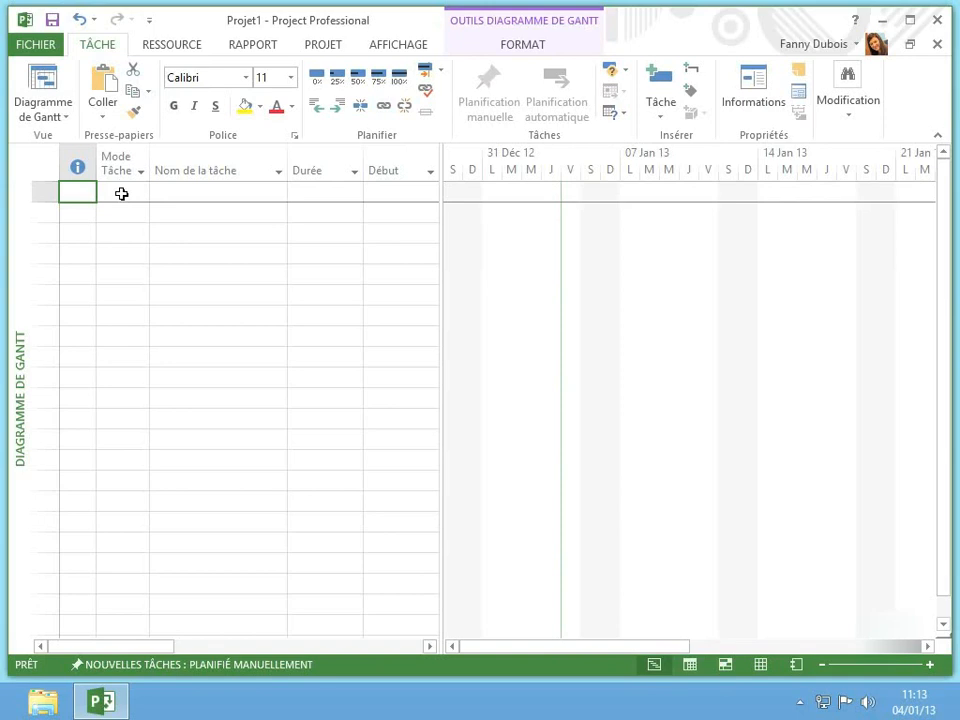
Create a first task by trying the Planifié automatiquement mode, and set its task mode to Planifié manuellement.
click(121, 193)
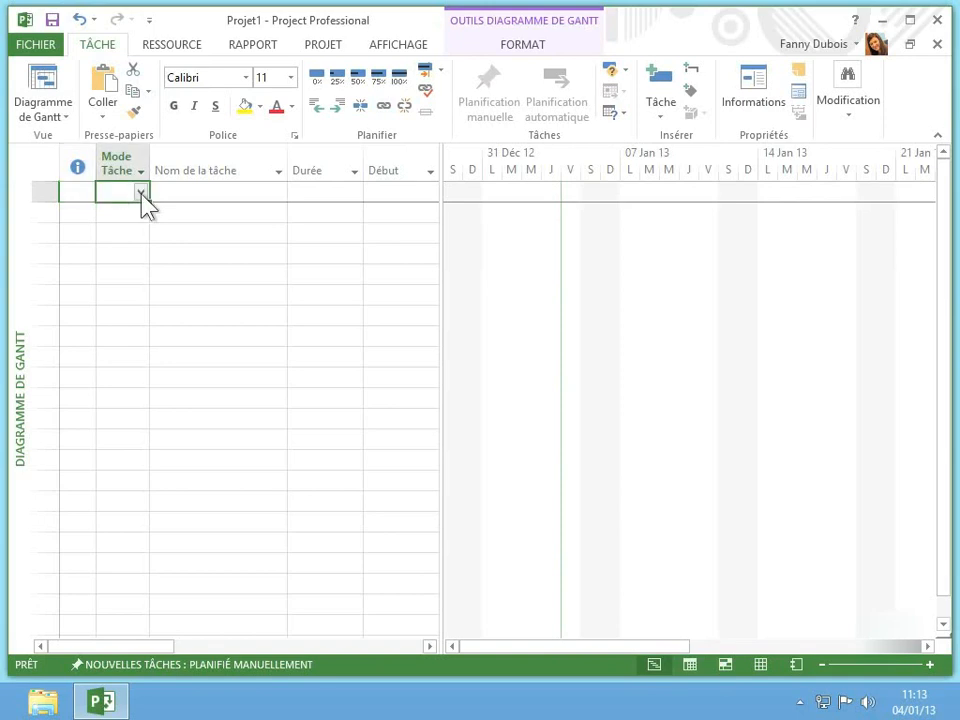
click(141, 194)
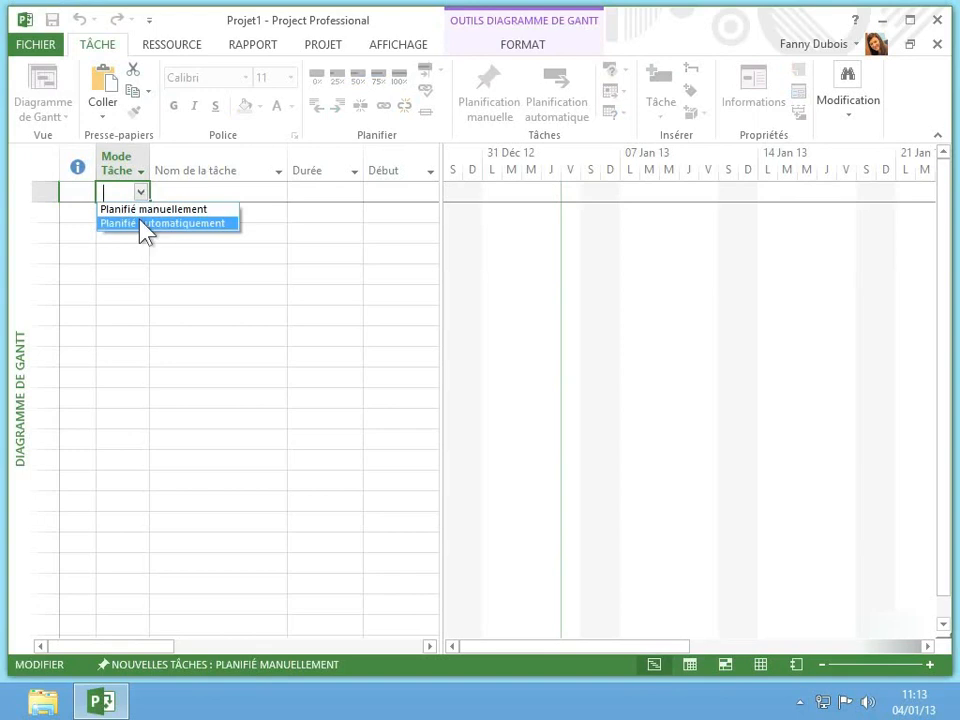
click(141, 223)
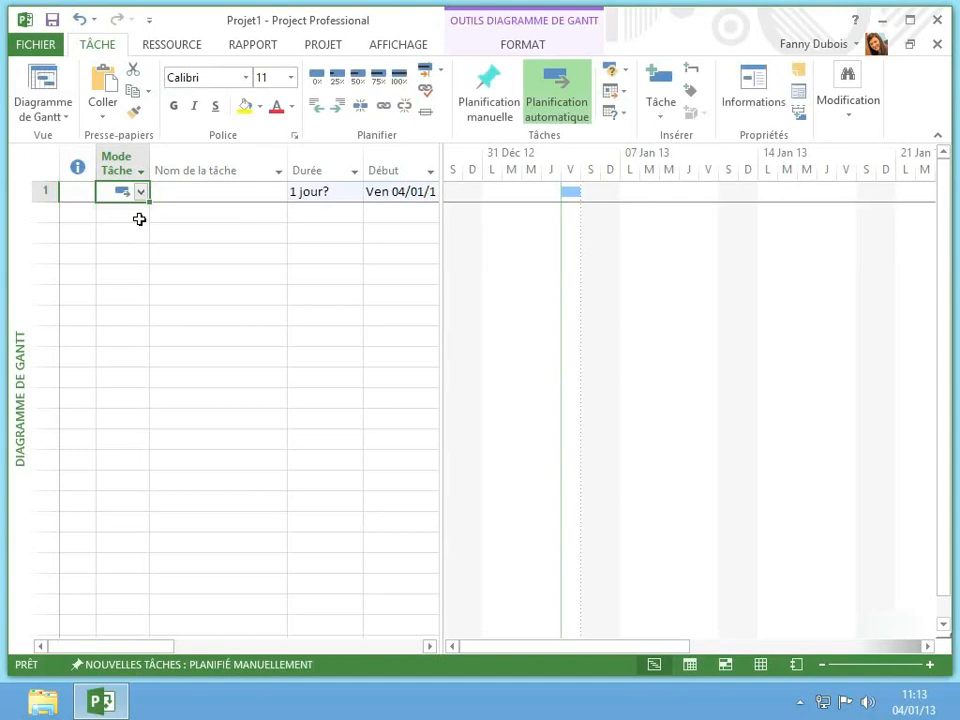
click(141, 192)
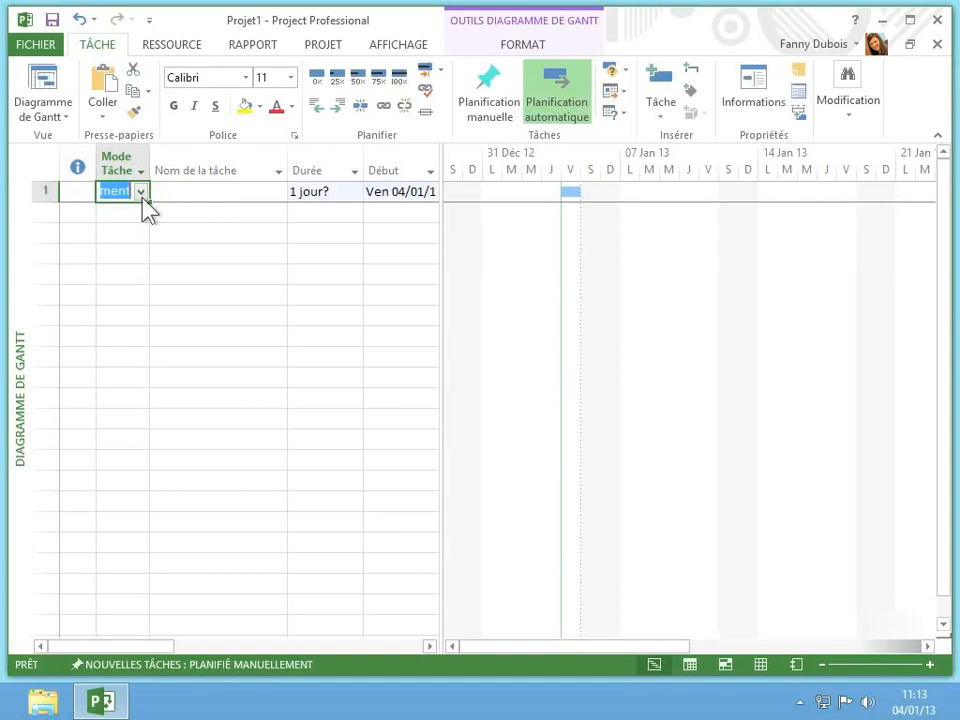
click(133, 210)
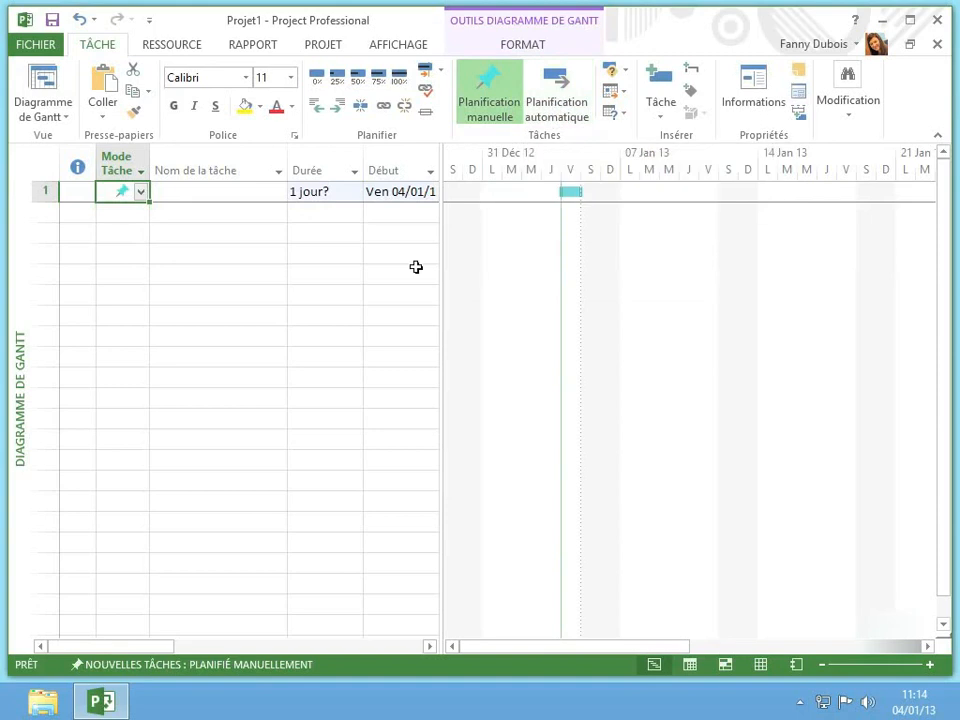
Set the default scheduling mode for new tasks to Planifié automatiquement.
click(235, 671)
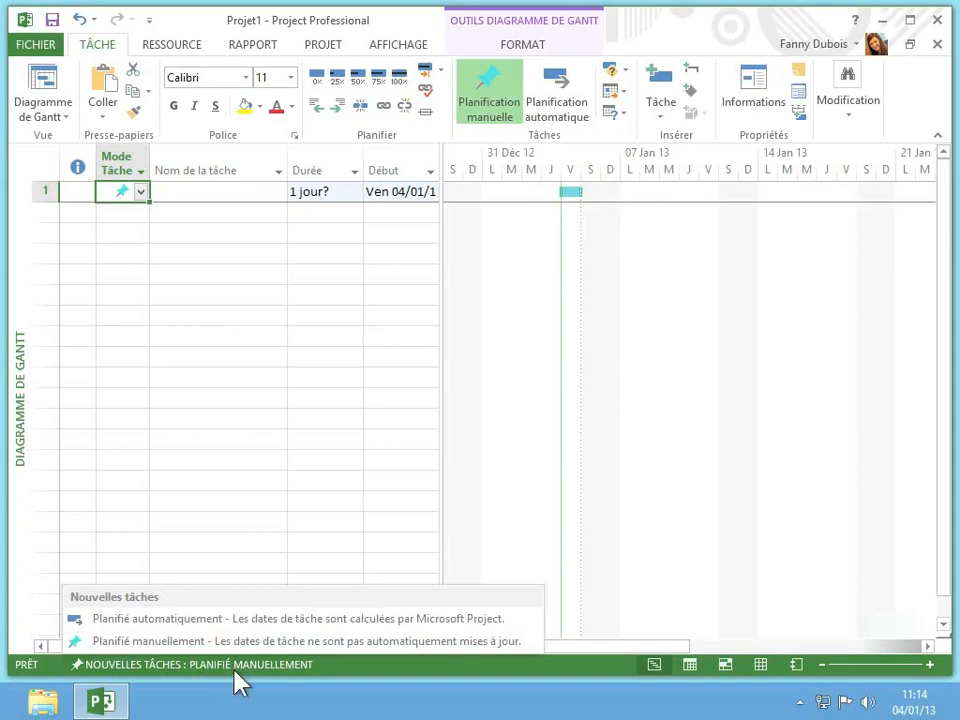
click(208, 619)
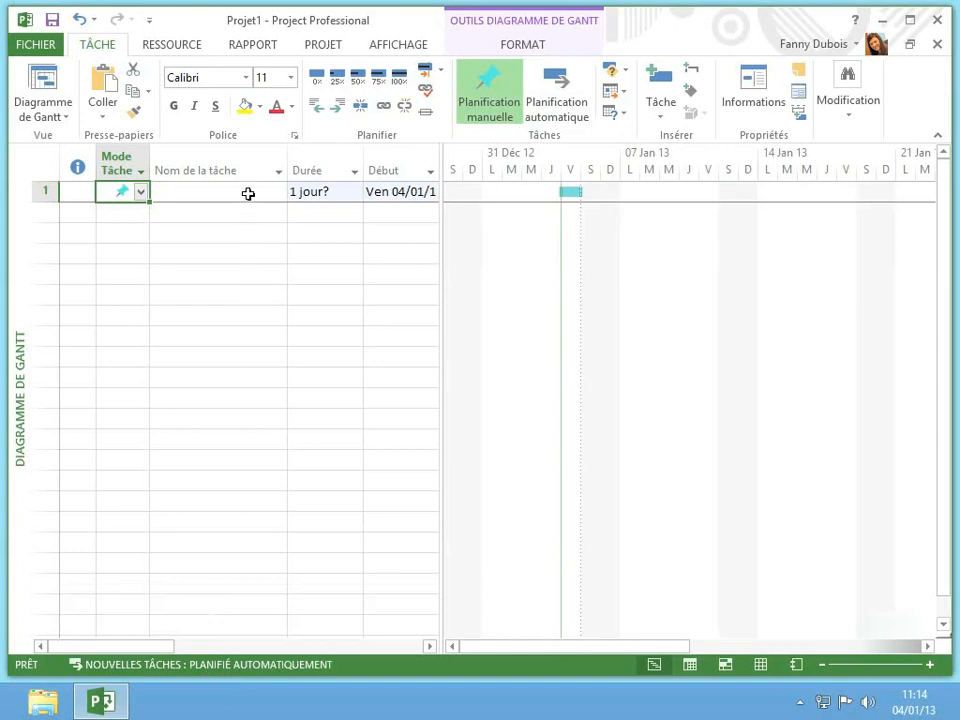
Name the first task "Identifier les clients".
click(171, 191)
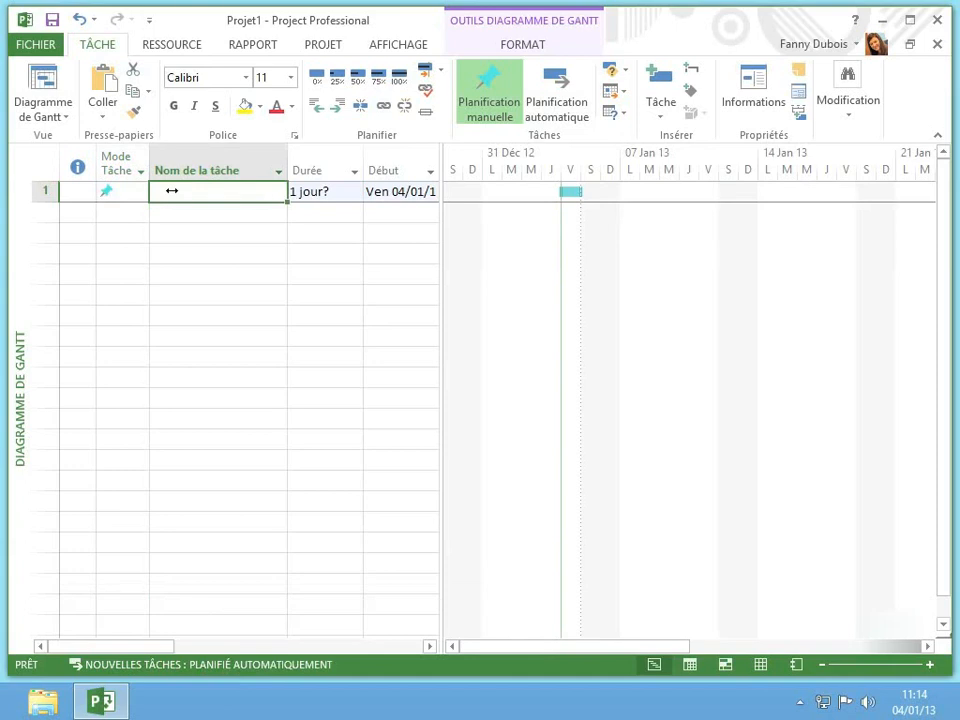
key(Left)
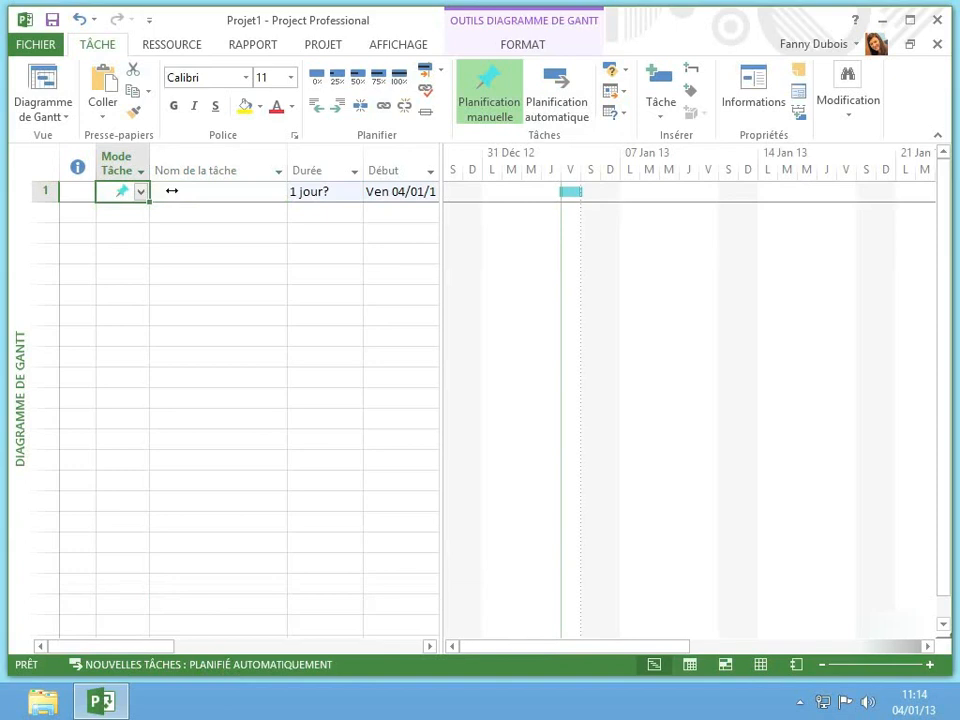
key(Right)
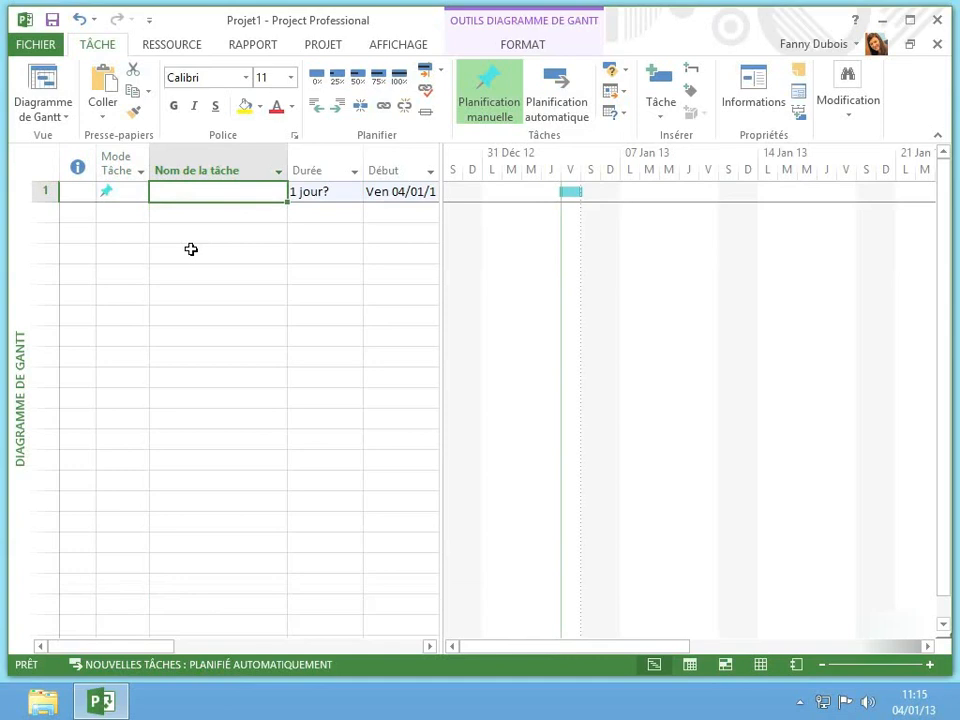
text(Id)
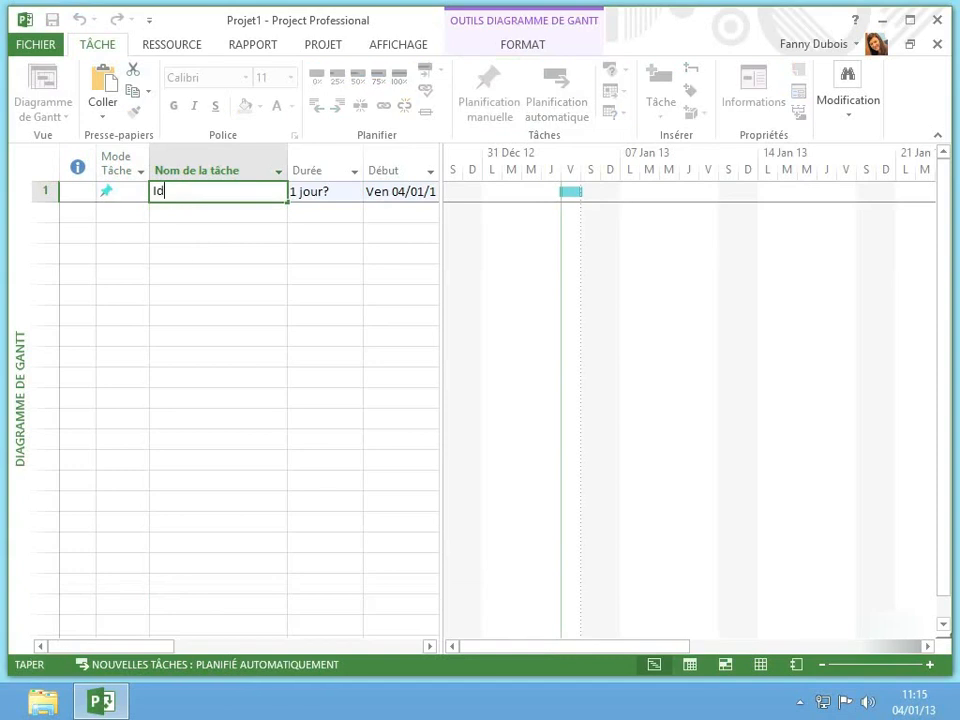
text(entifier les clients)
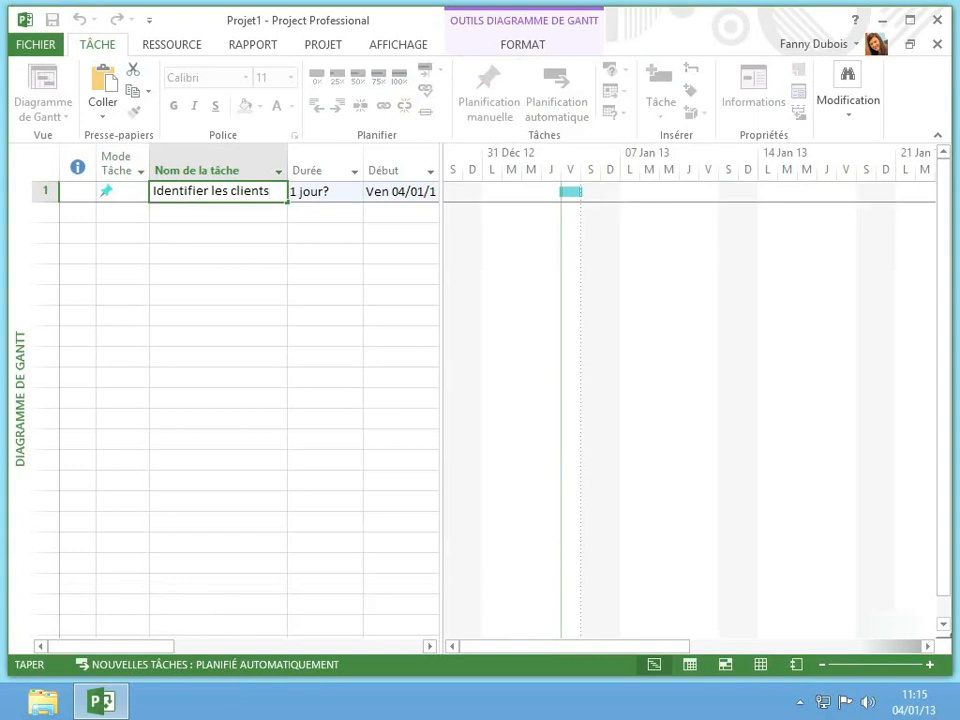
key(Tab)
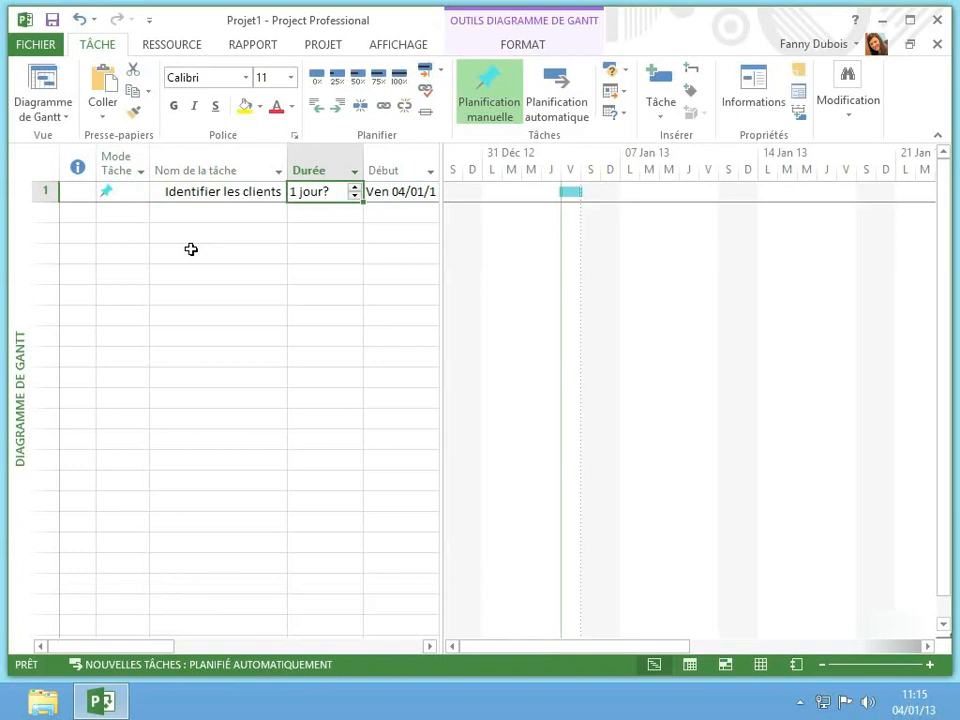
Set the duration of the "Identifier les clients" task to 15 days.
click(355, 187)
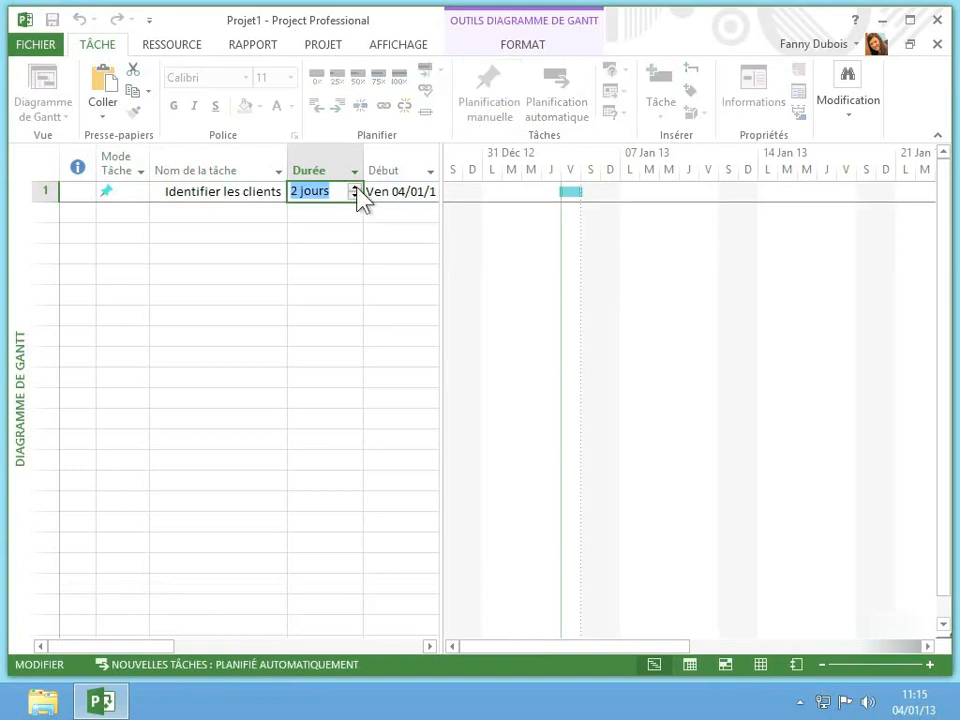
click(355, 187)
text(15)
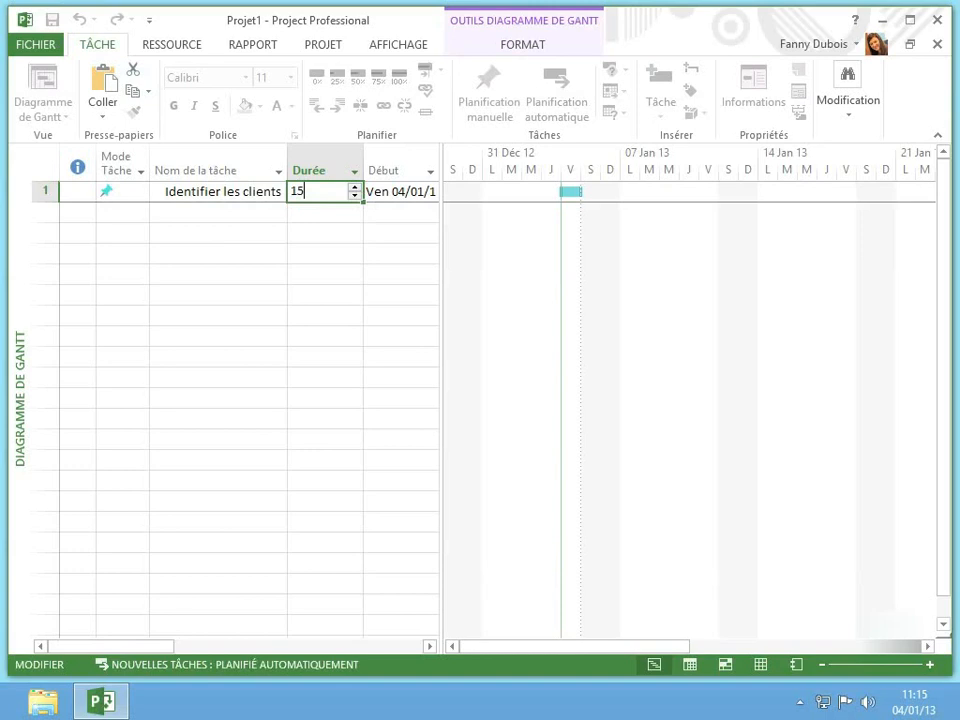
click(303, 189)
text(15)
key(Tab)
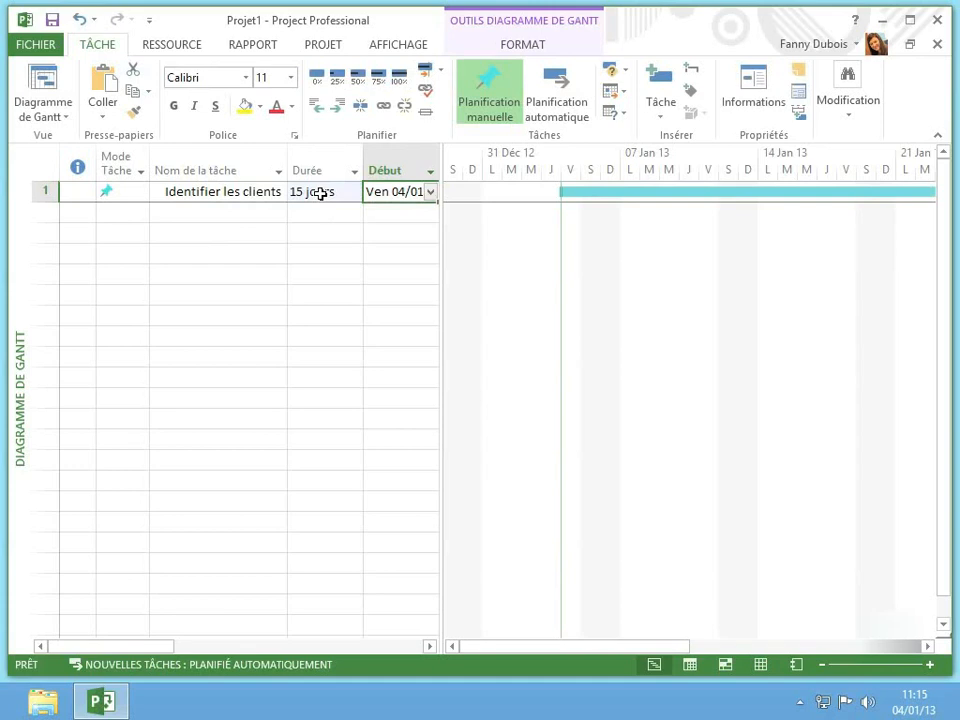
Set the start date of "Identifier les clients" to Monday 7 January 2013 and check its end date and Gantt bar.
click(409, 194)
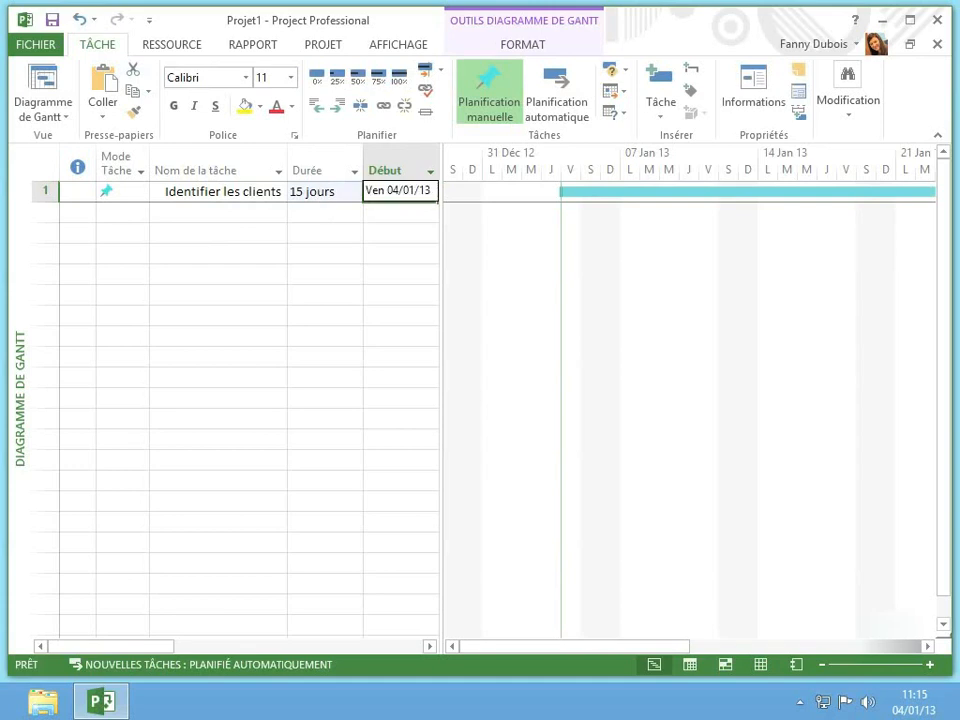
click(428, 647)
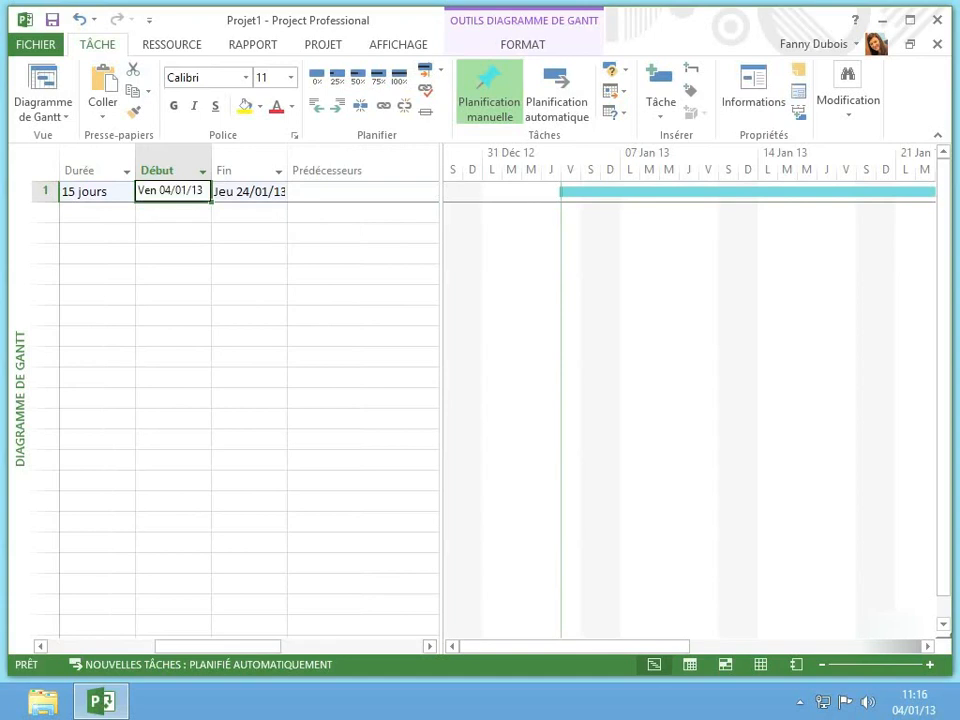
click(203, 191)
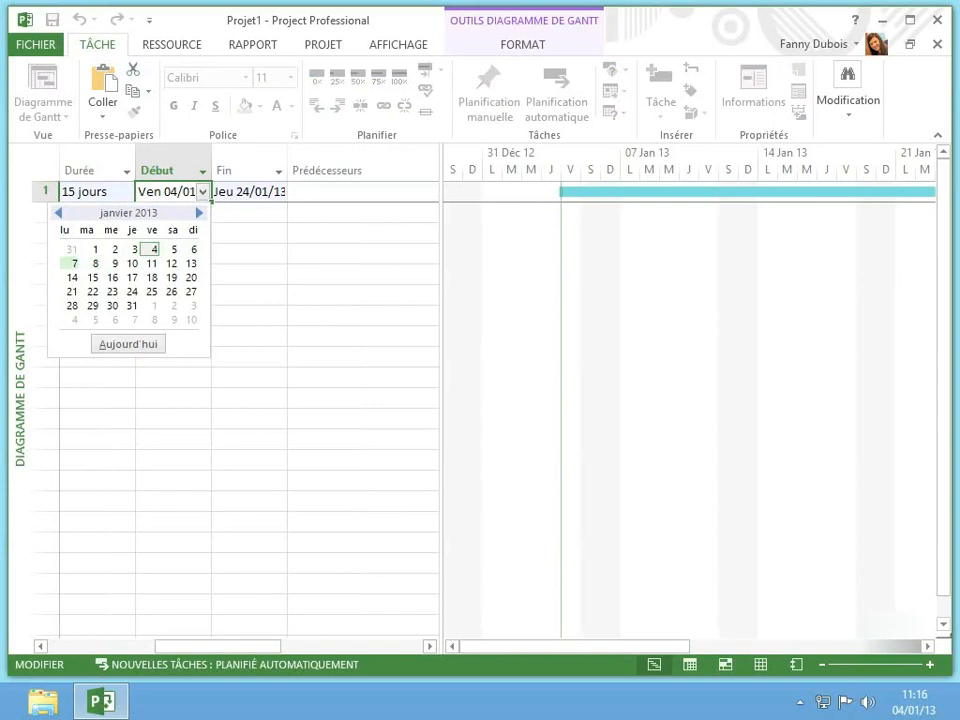
click(73, 263)
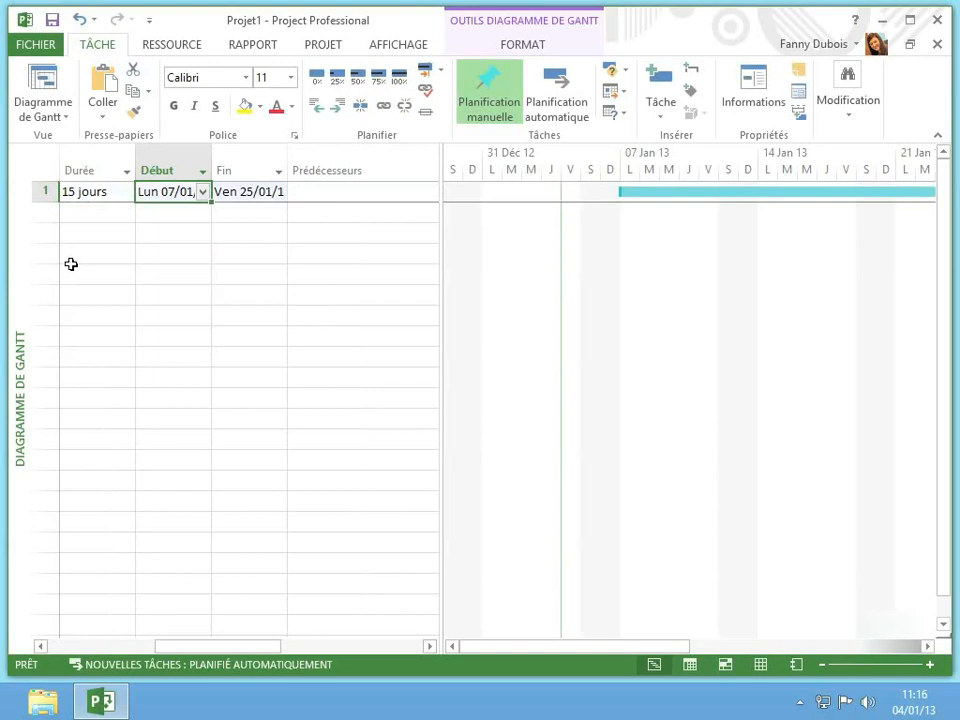
click(246, 191)
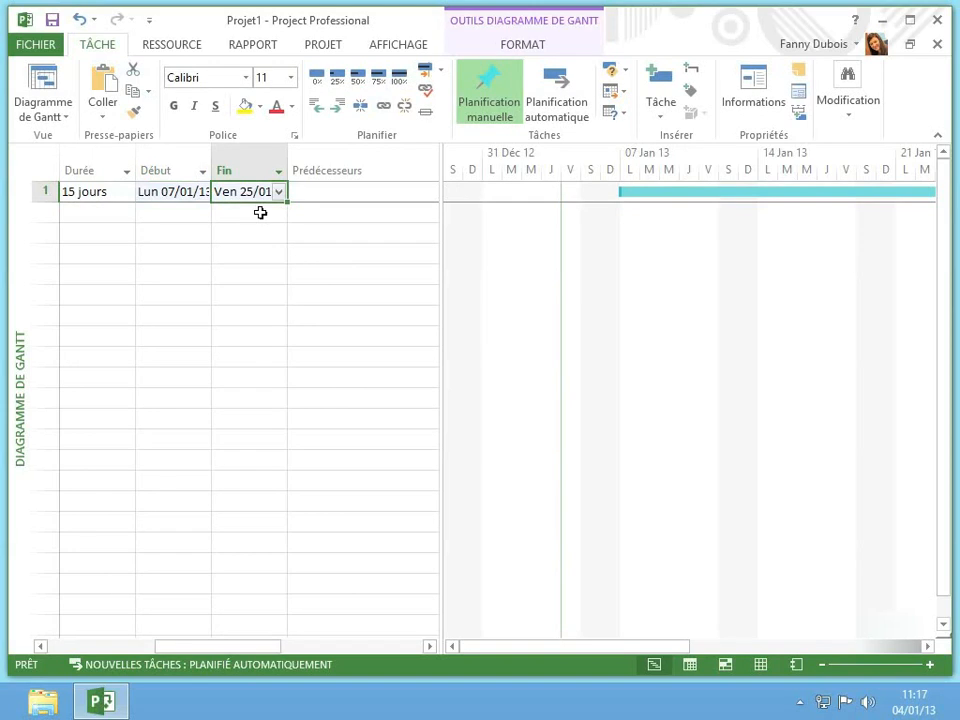
scroll(670, 222, right, 5)
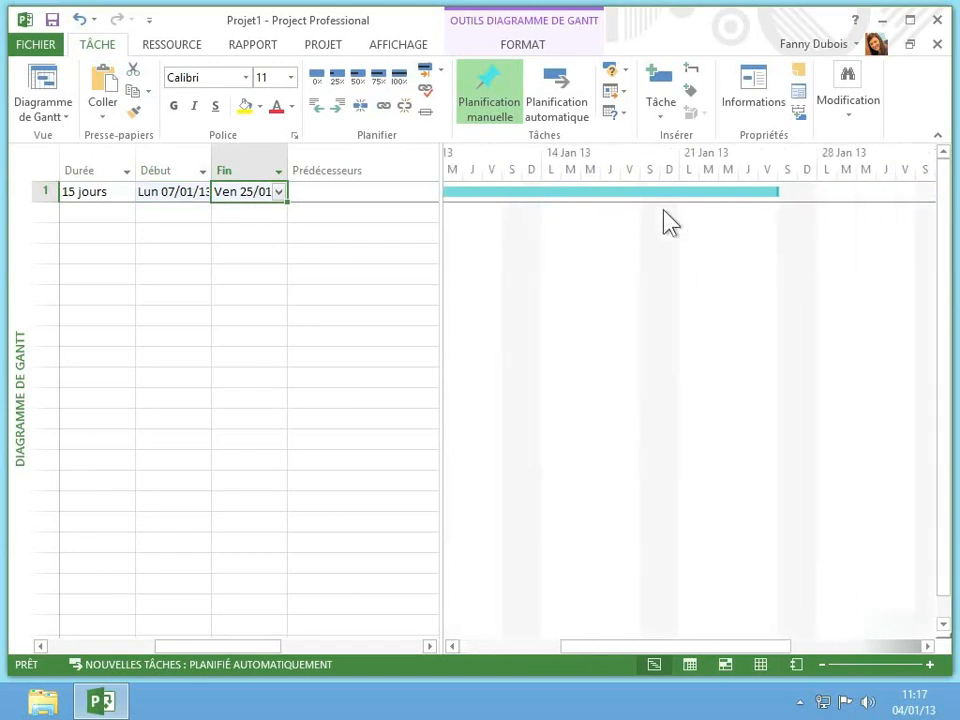
scroll(670, 222, left, 1)
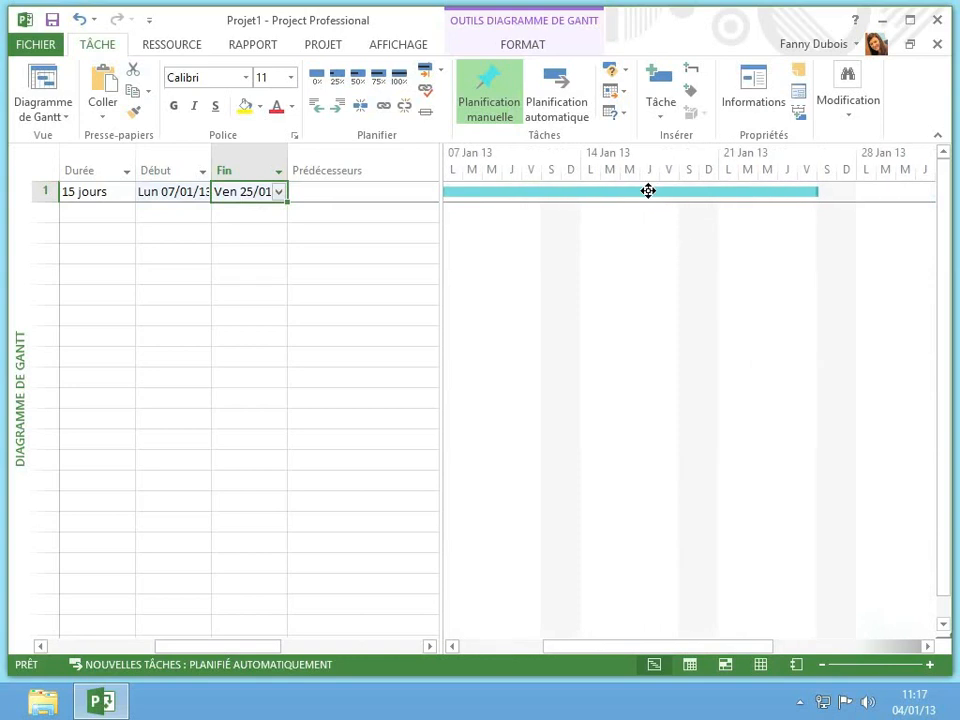
mouse_move(648, 191)
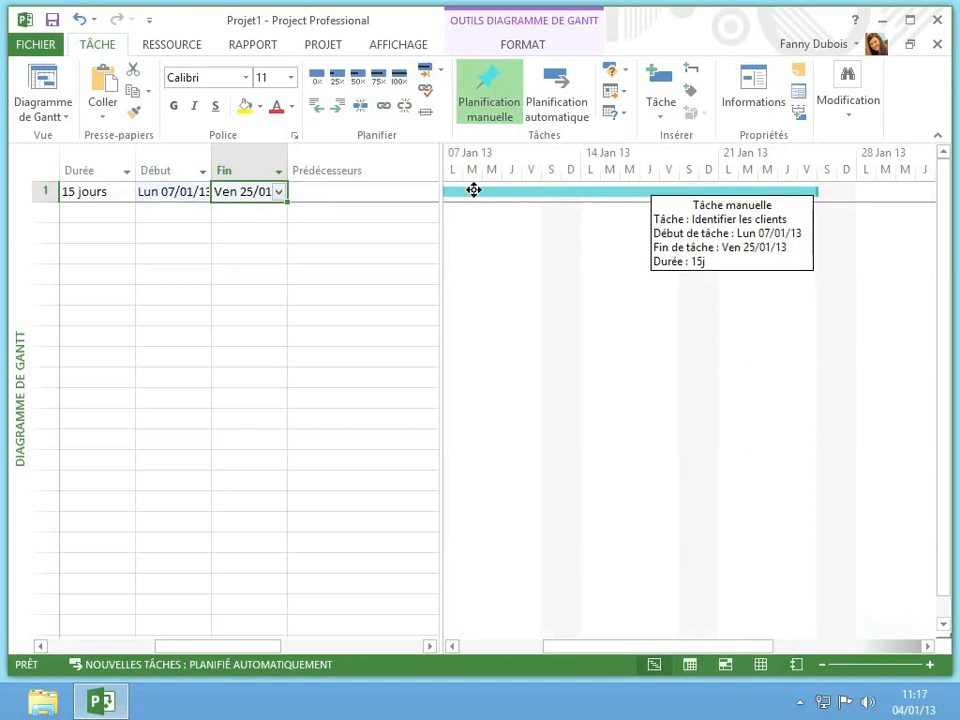
Leave the predecessors of "Identifier les clients" empty and assign it the resource "Equipe 1".
click(388, 191)
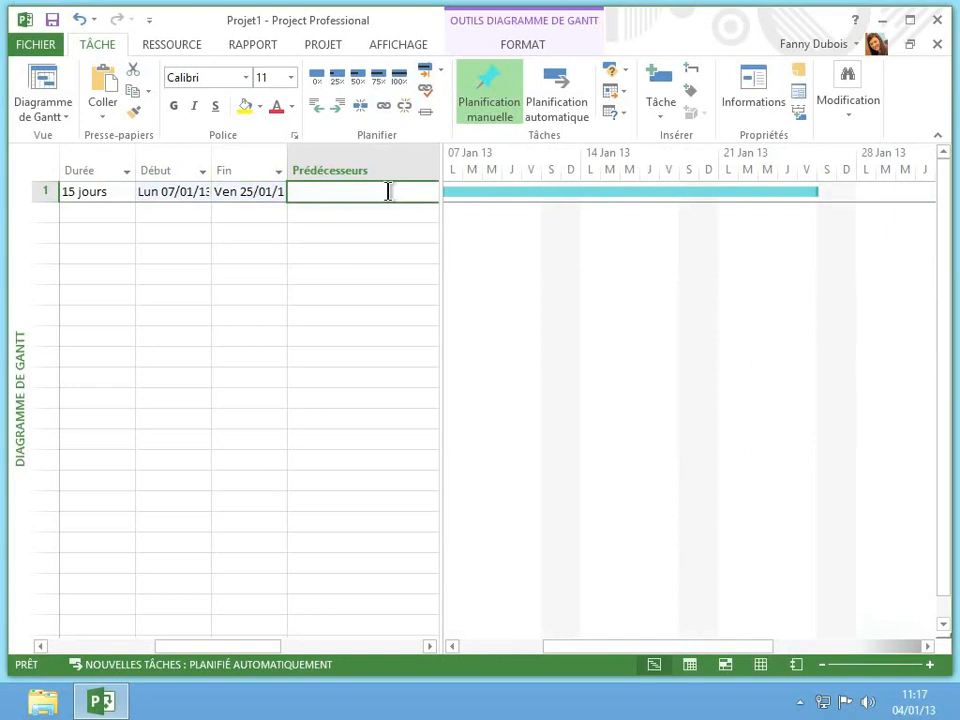
key(Tab)
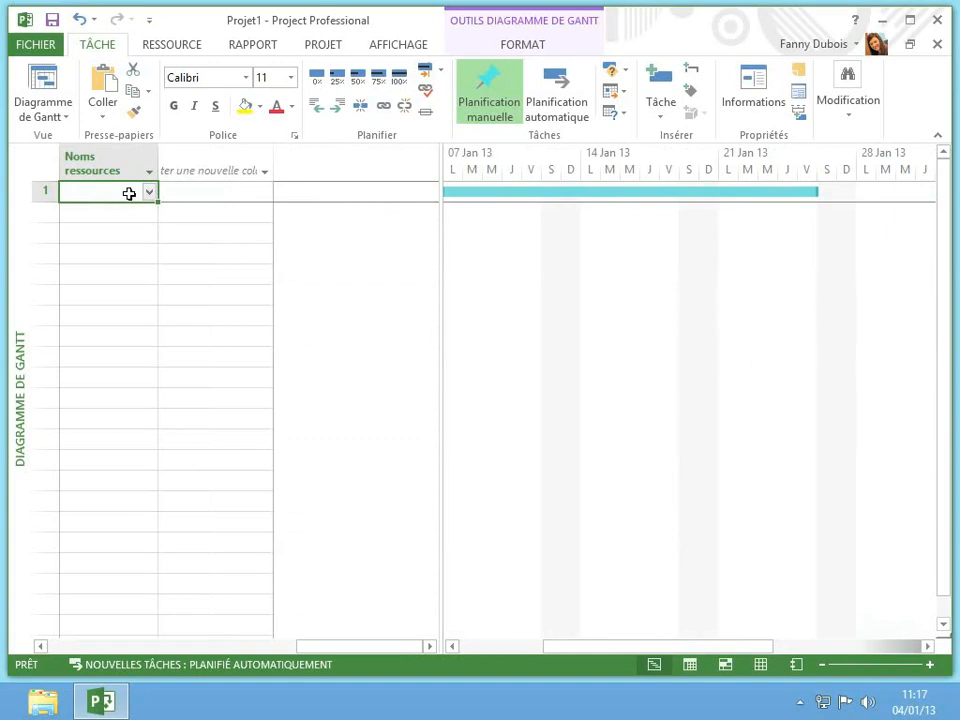
text(Equi)
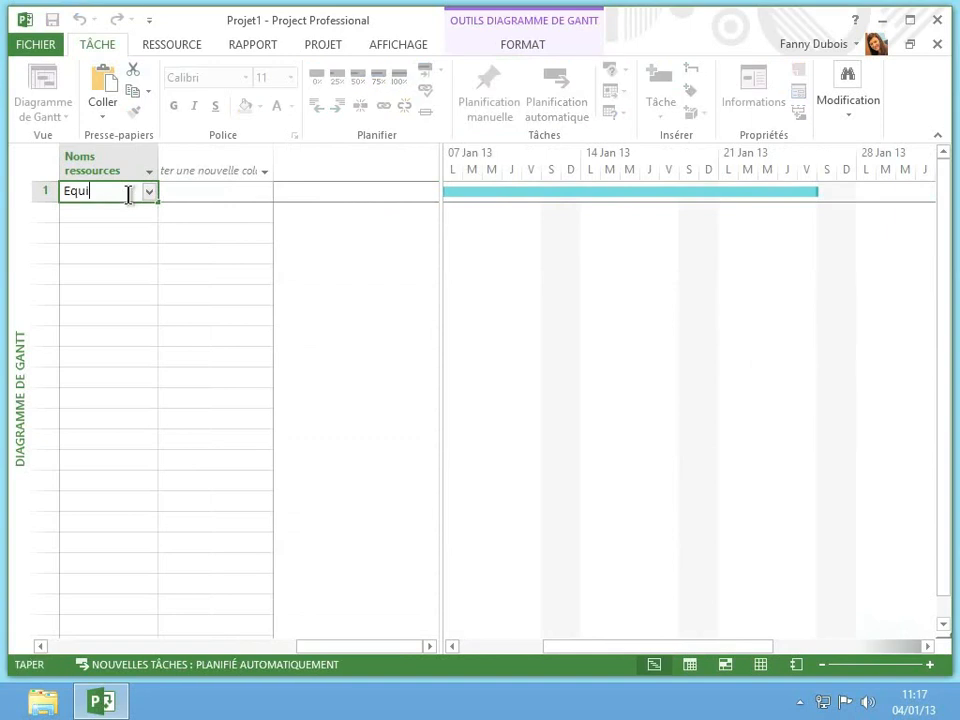
text(pe 1)
key(Return)
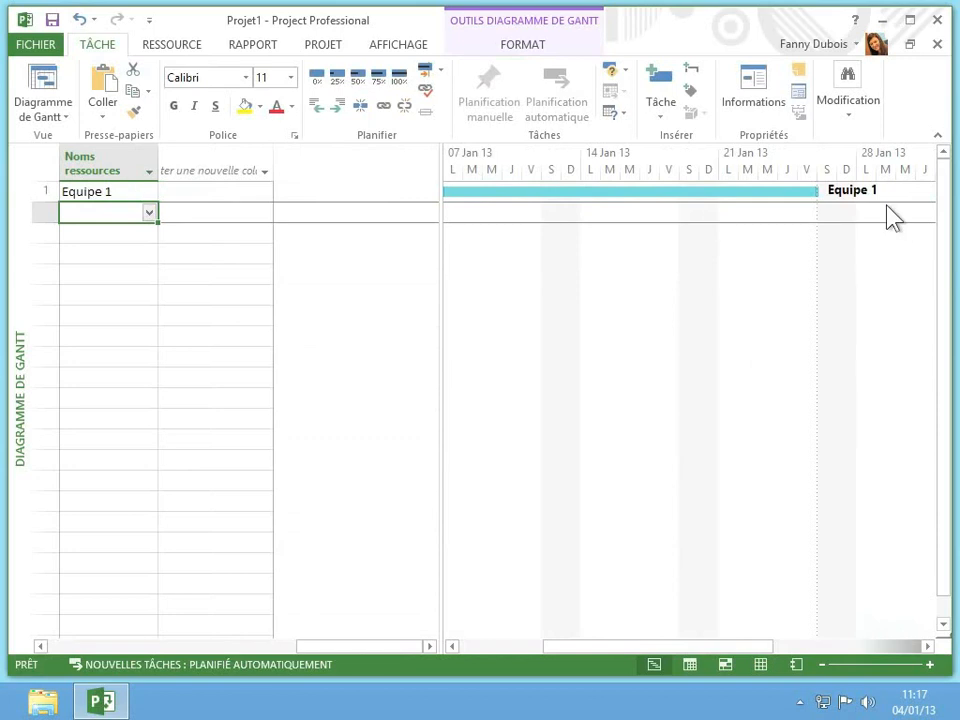
Insert a new task above "Identifier les clients" and review its columns.
scroll(377, 214, left, 10)
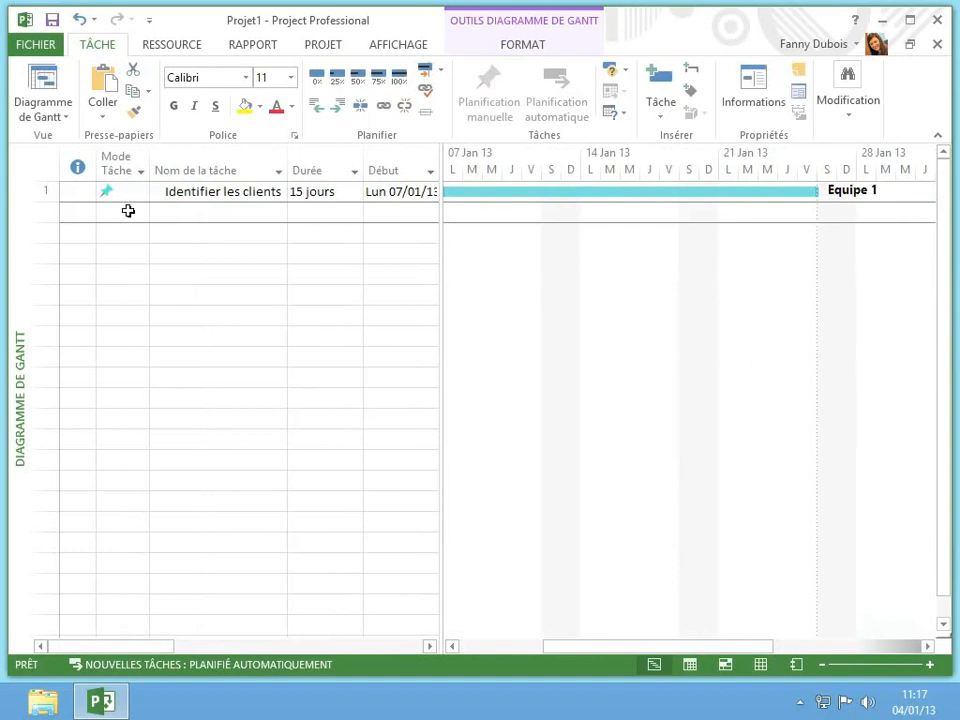
click(128, 211)
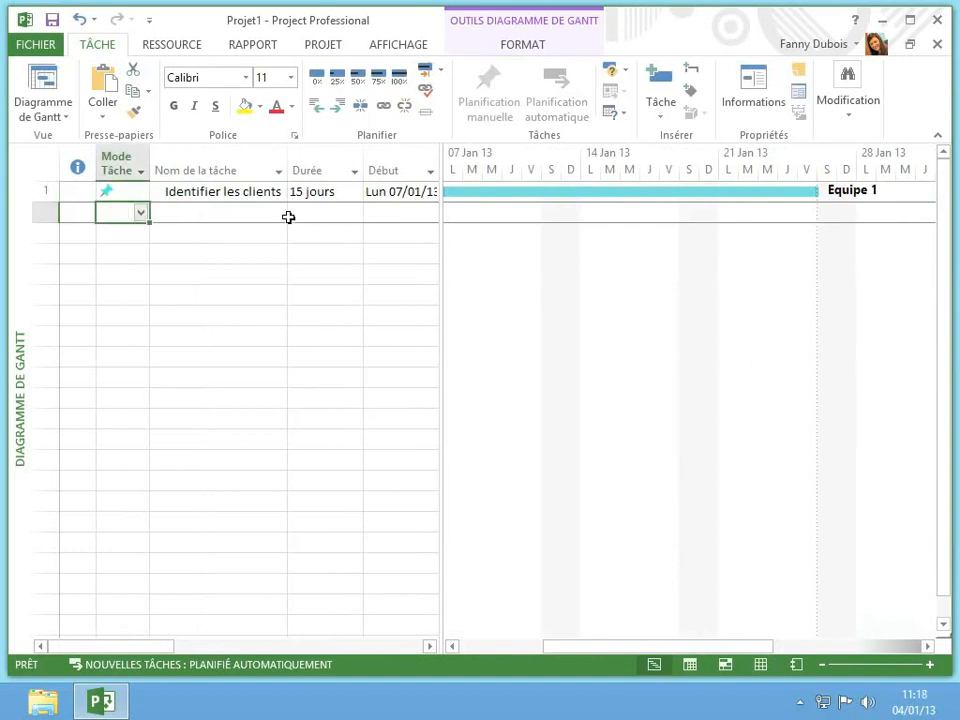
click(233, 197)
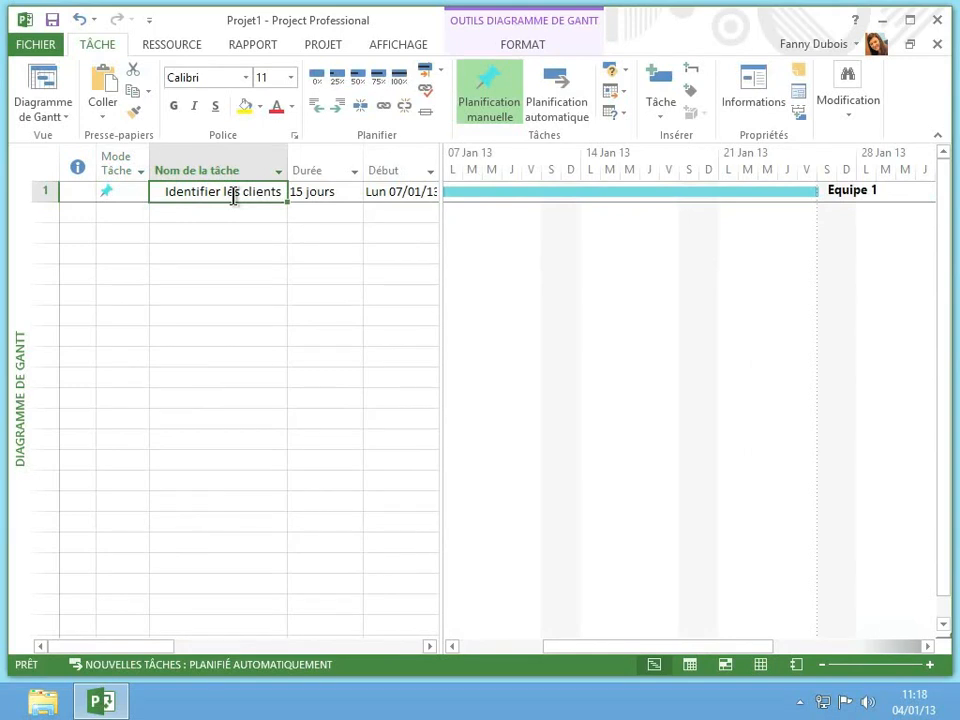
click(661, 110)
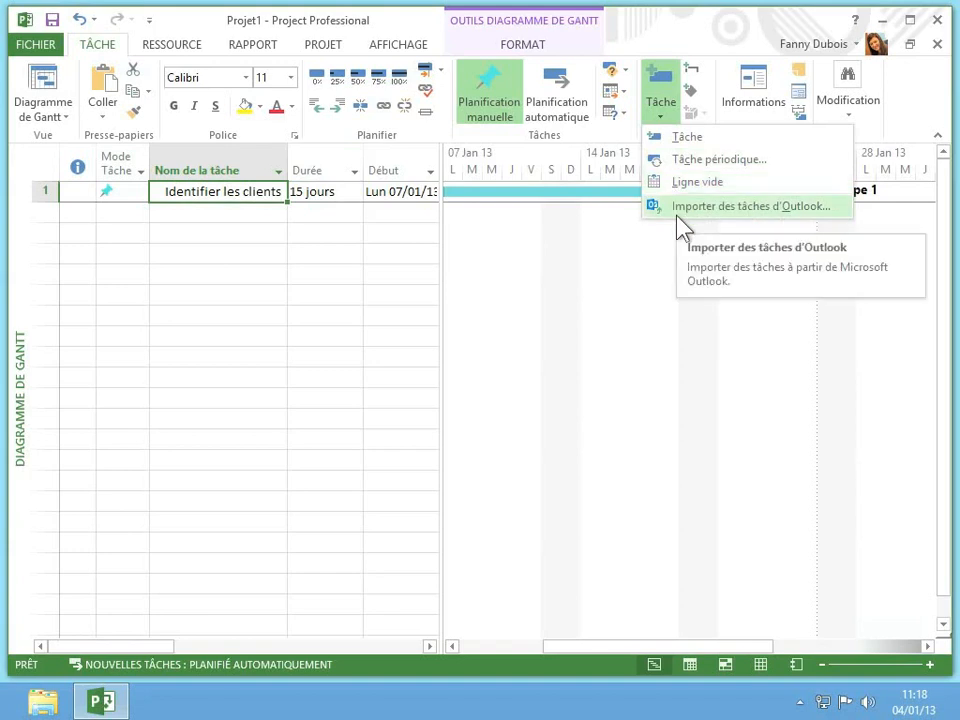
click(695, 142)
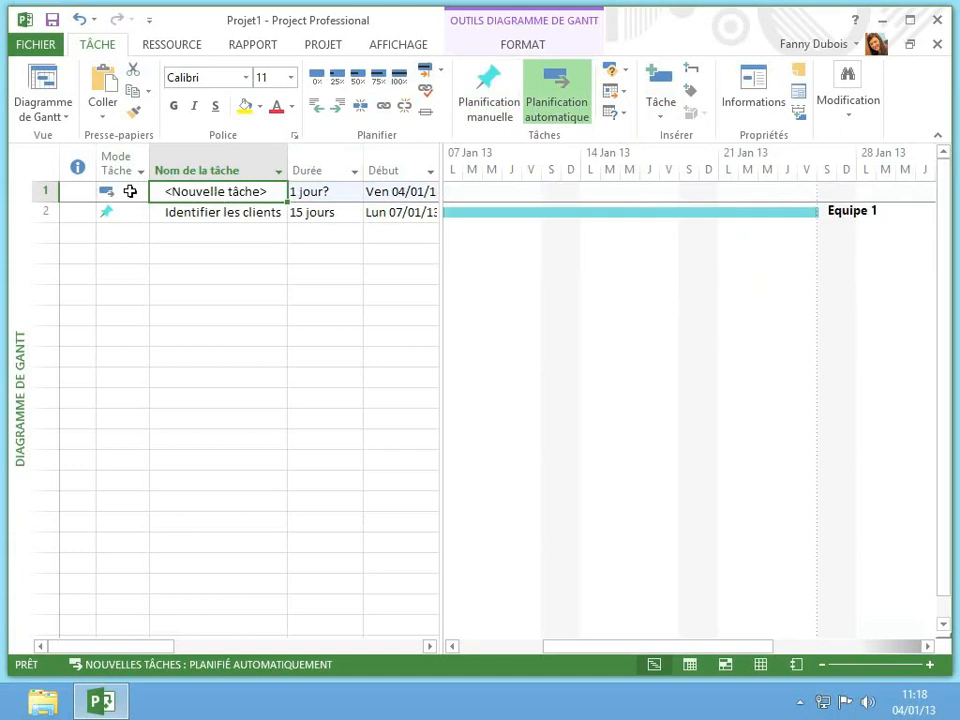
mouse_move(129, 191)
scroll(203, 191, right, 3)
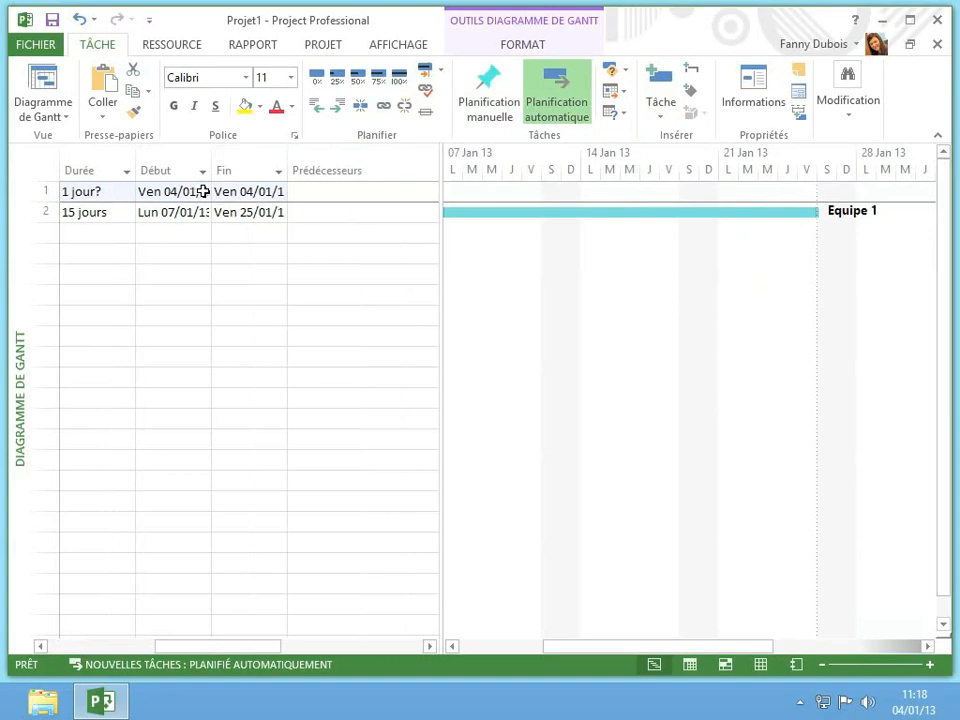
click(203, 191)
scroll(203, 191, left, 2)
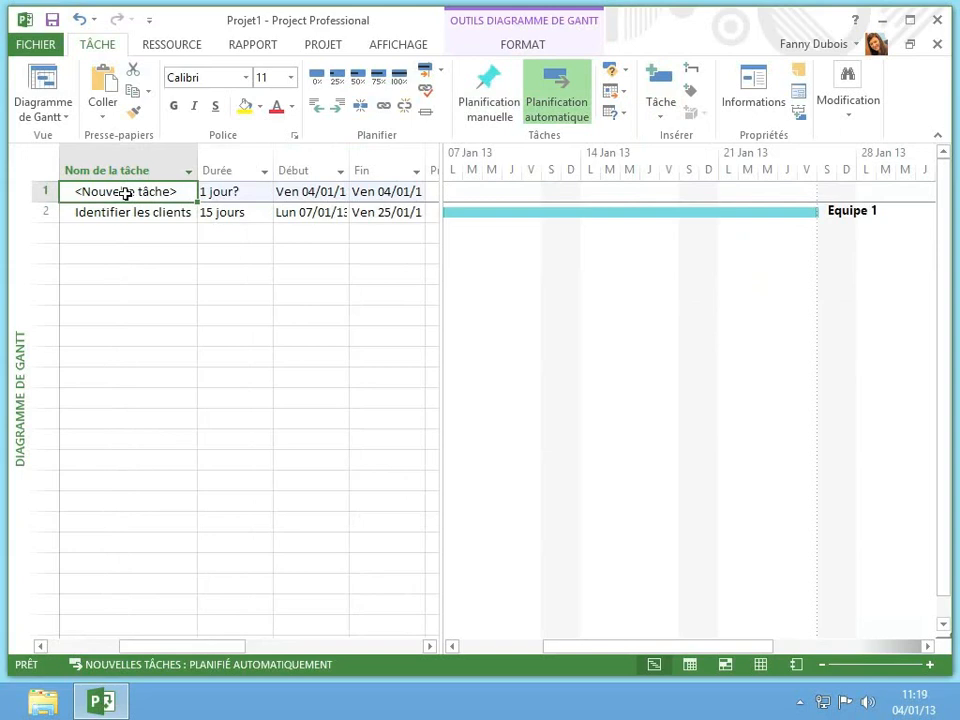
Name the new first task "Analyser le produit".
text(Anal)
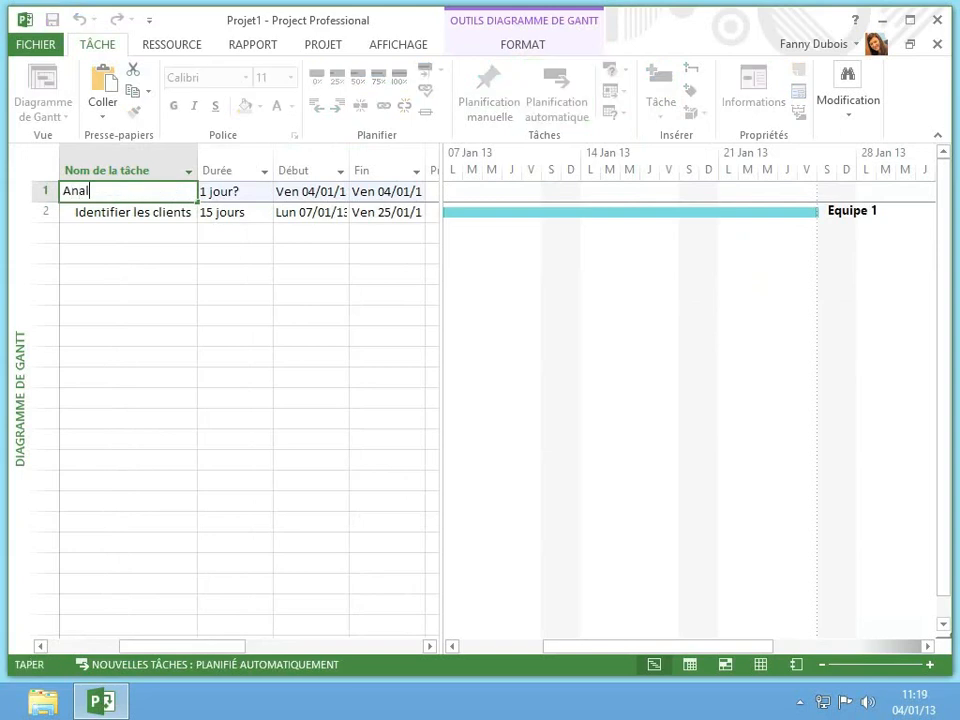
text(yser la)
key(BackSpace)
text(e produit)
key(Tab)
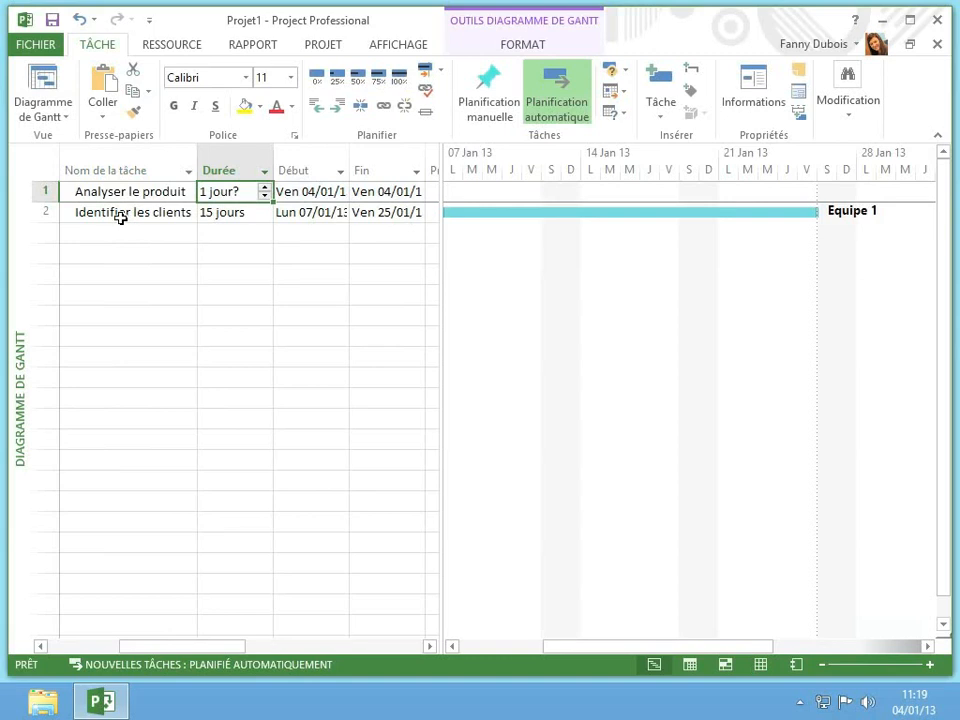
Insert a blank row above the "Identifier les clients" task.
click(120, 218)
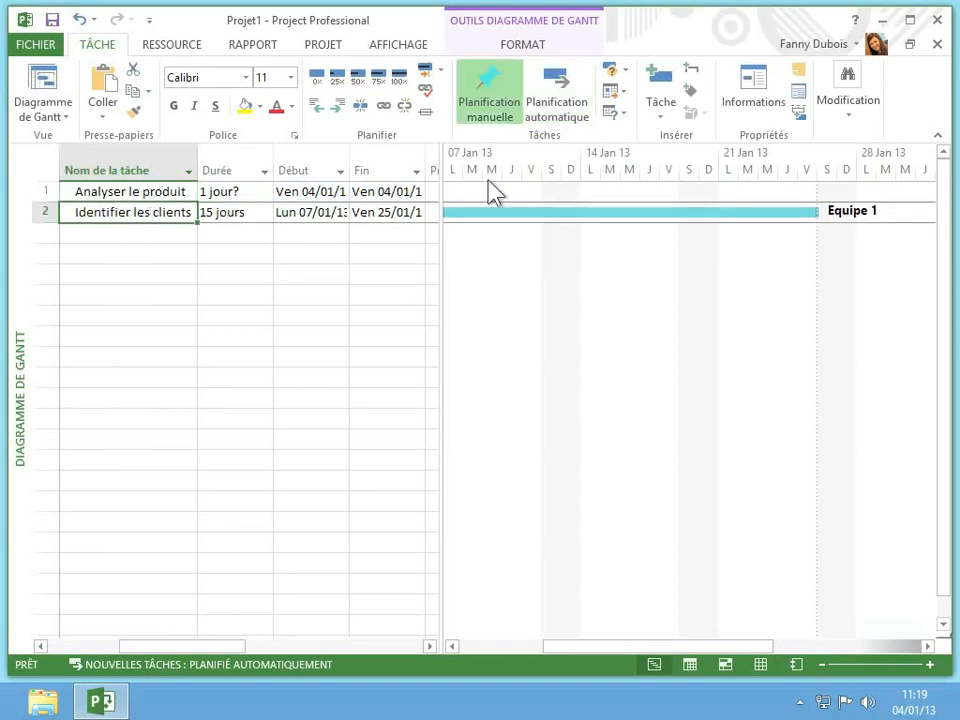
click(659, 117)
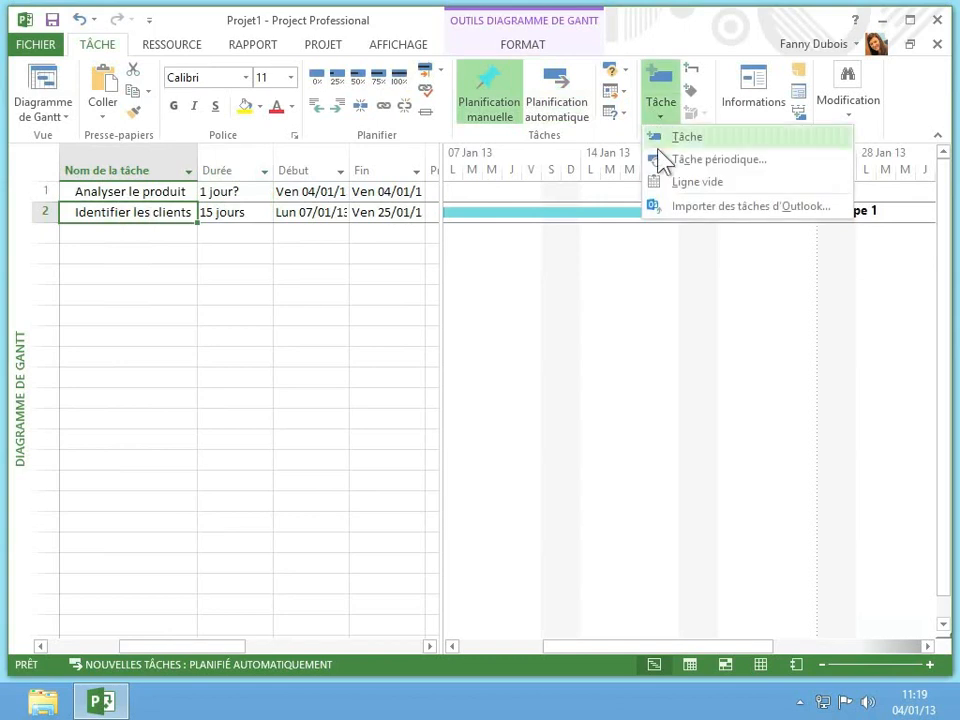
click(697, 182)
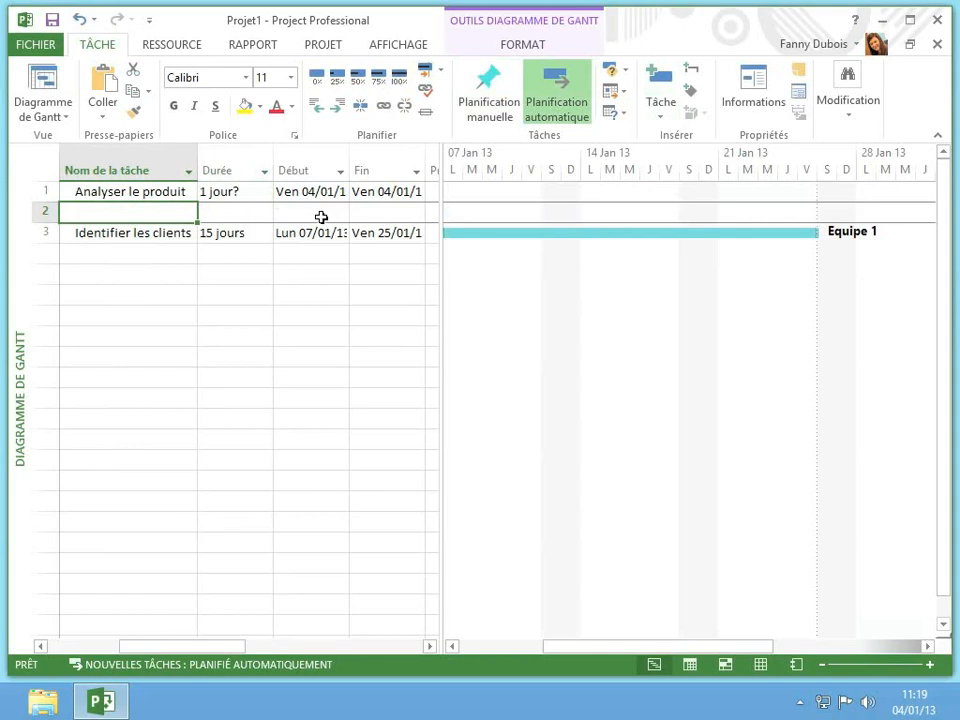
scroll(321, 217, left, 1)
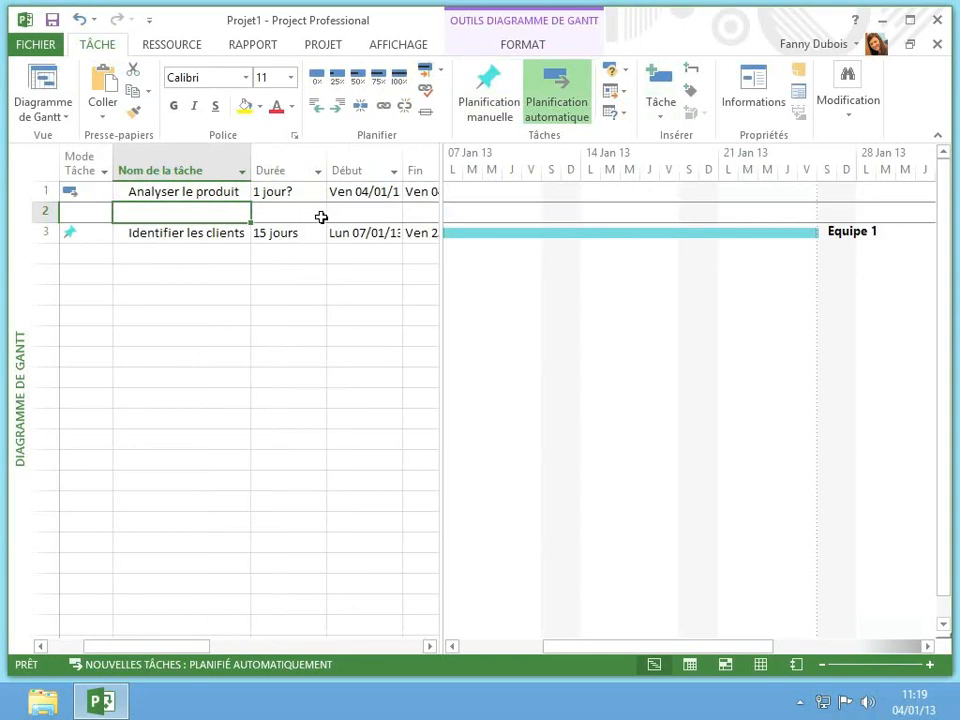
Rename the first task to "Analyser le service" by replacing only the last word of its name.
click(238, 192)
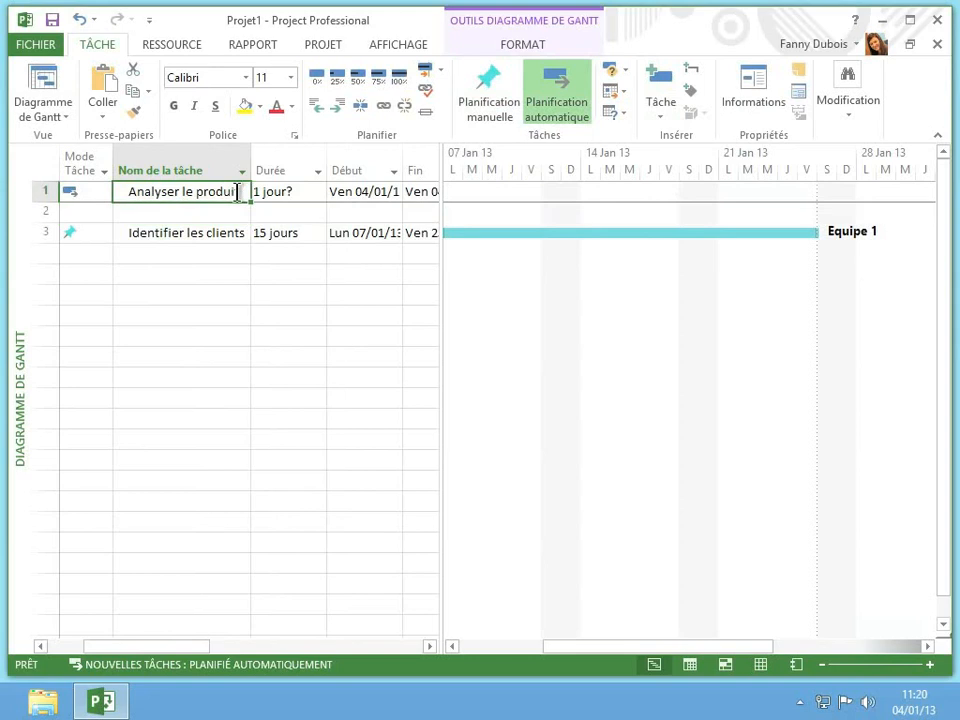
click(238, 192)
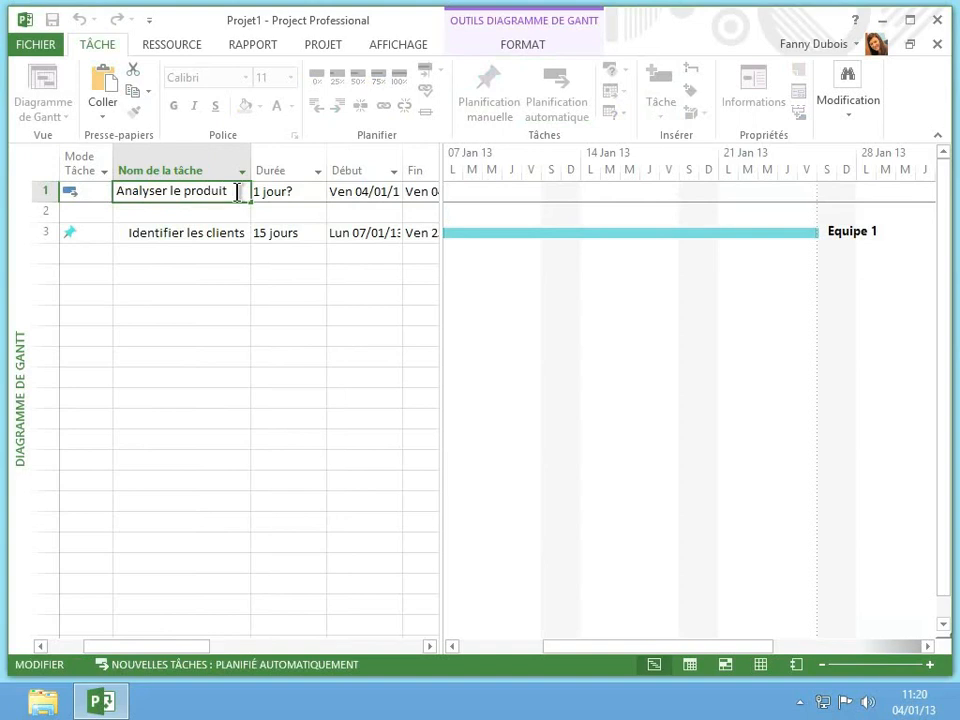
drag(237, 192, 185, 193)
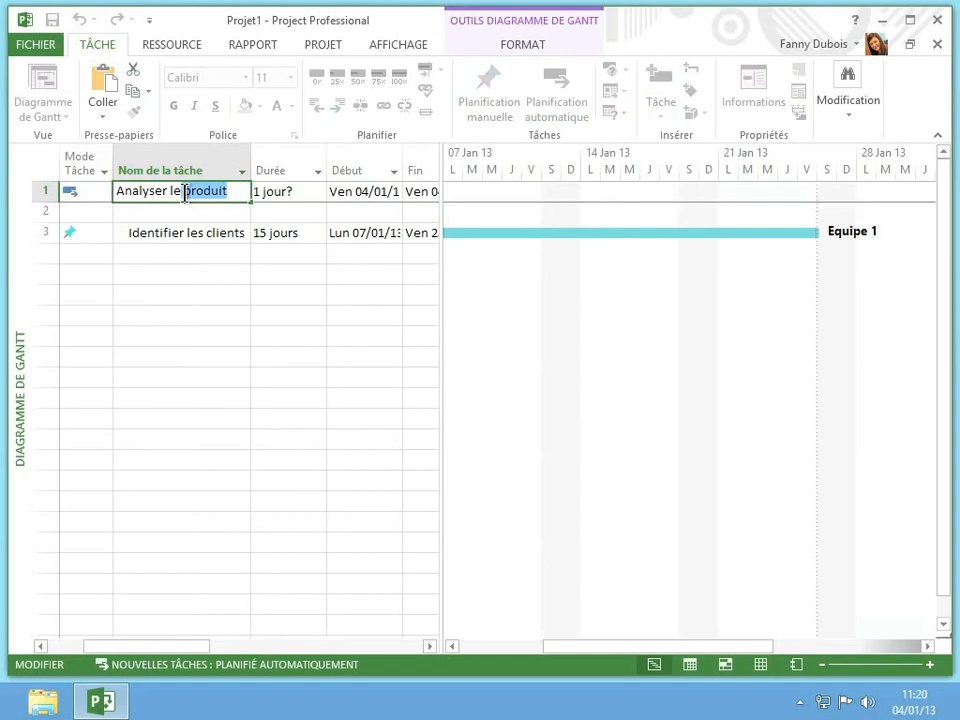
key(BackSpace)
text(s)
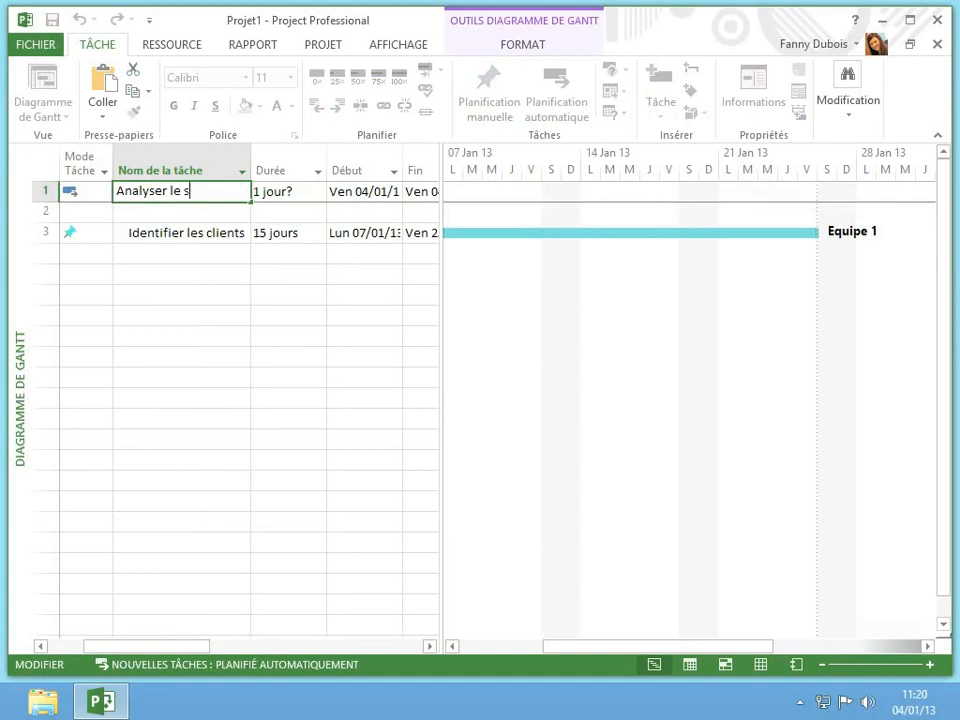
text(ervice)
key(Return)
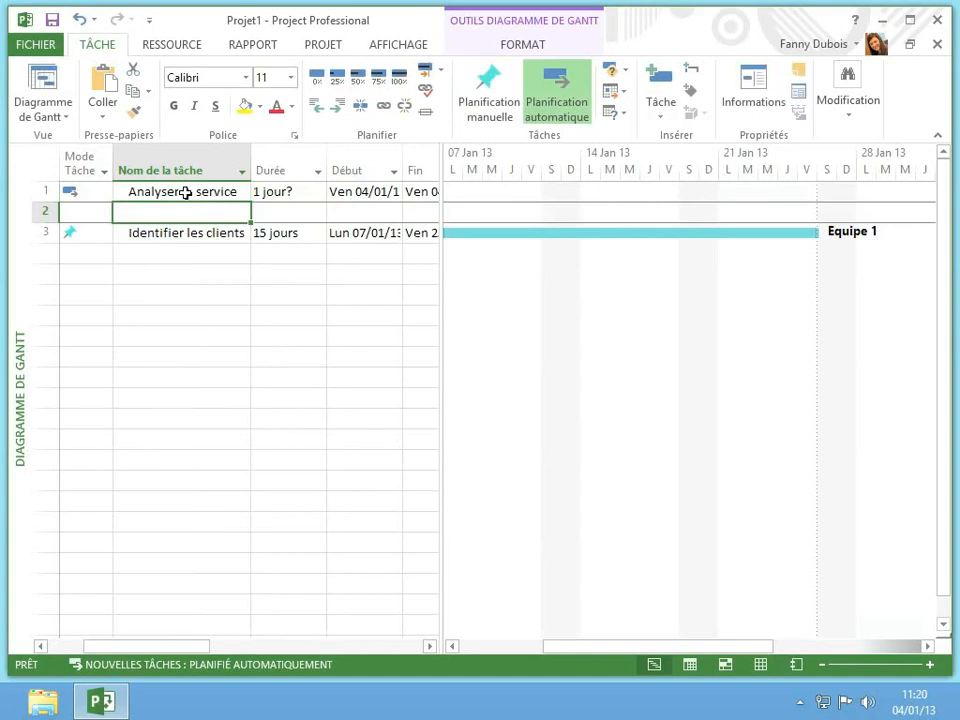
View the general task information of "Analyser le service" without changing anything, and delete the task.
double_click(185, 192)
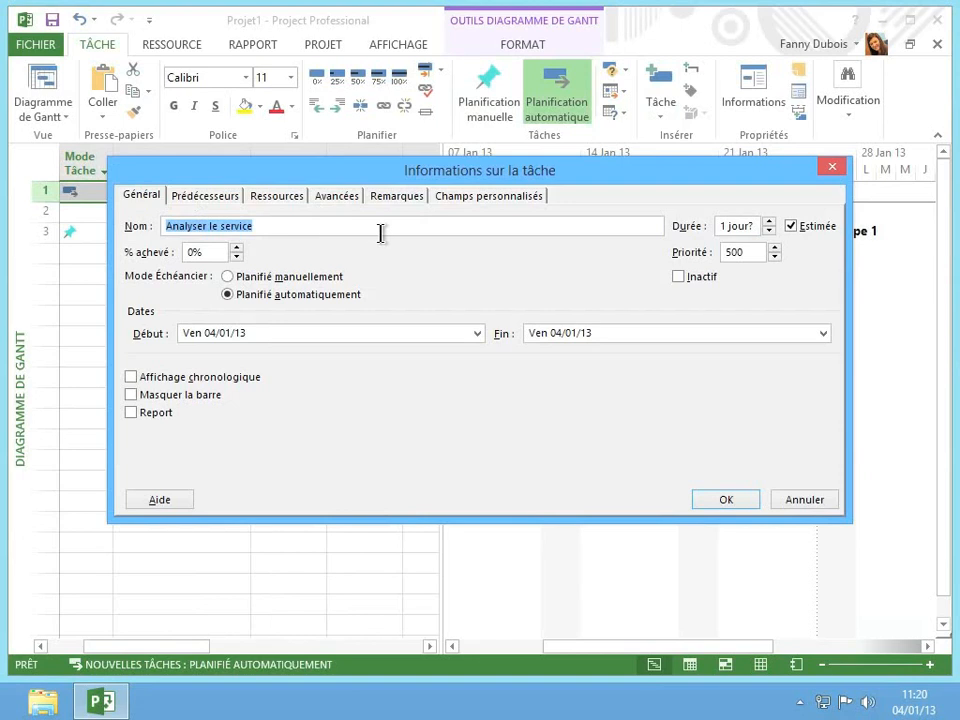
click(813, 506)
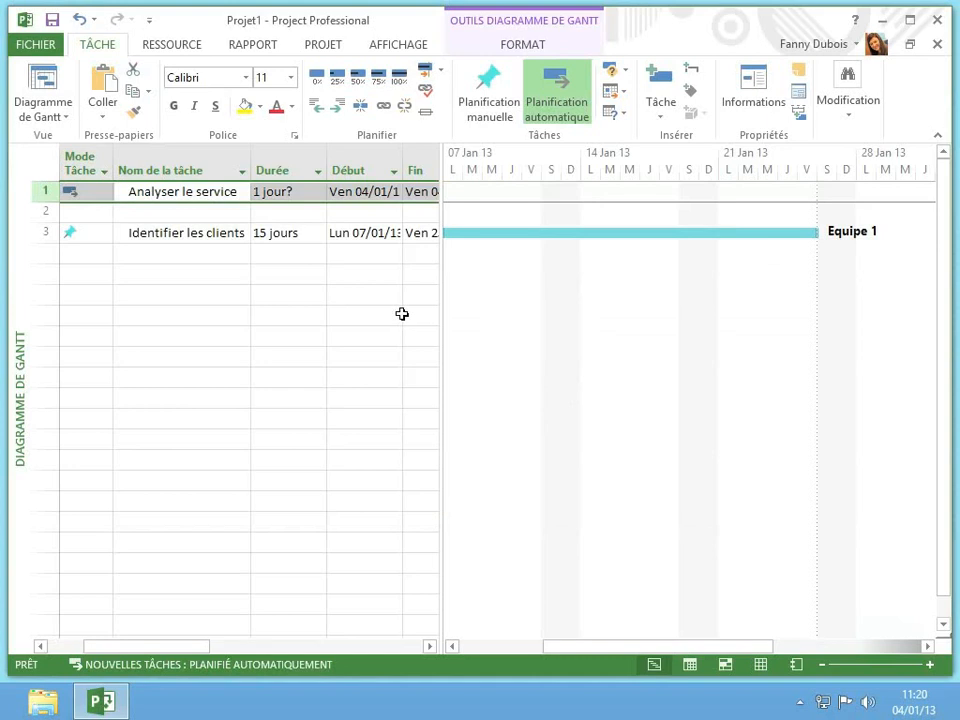
right_click(96, 191)
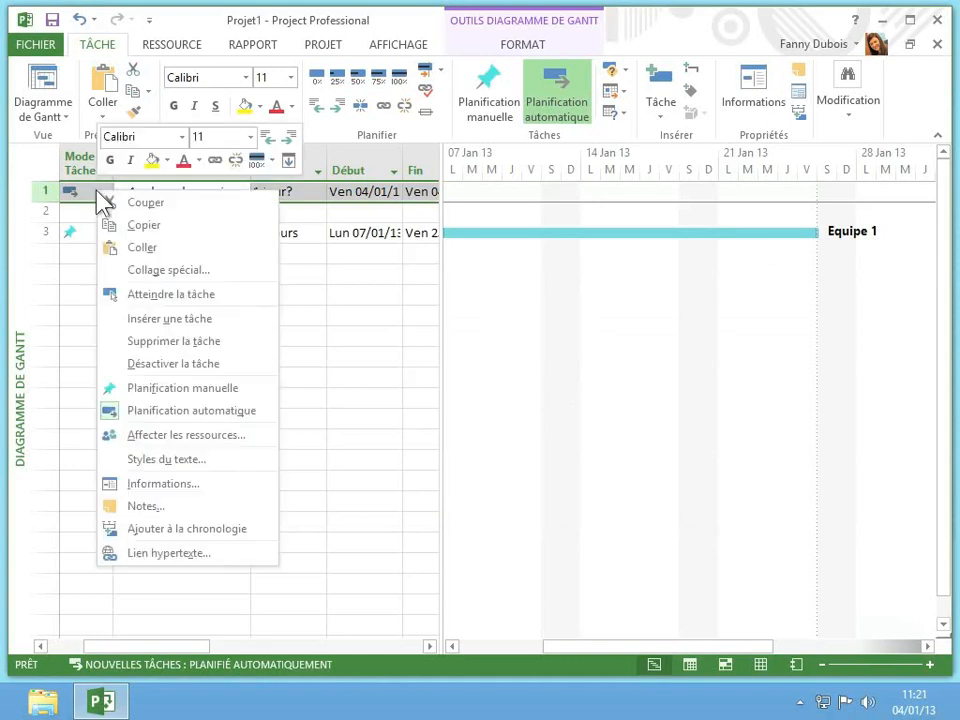
click(163, 348)
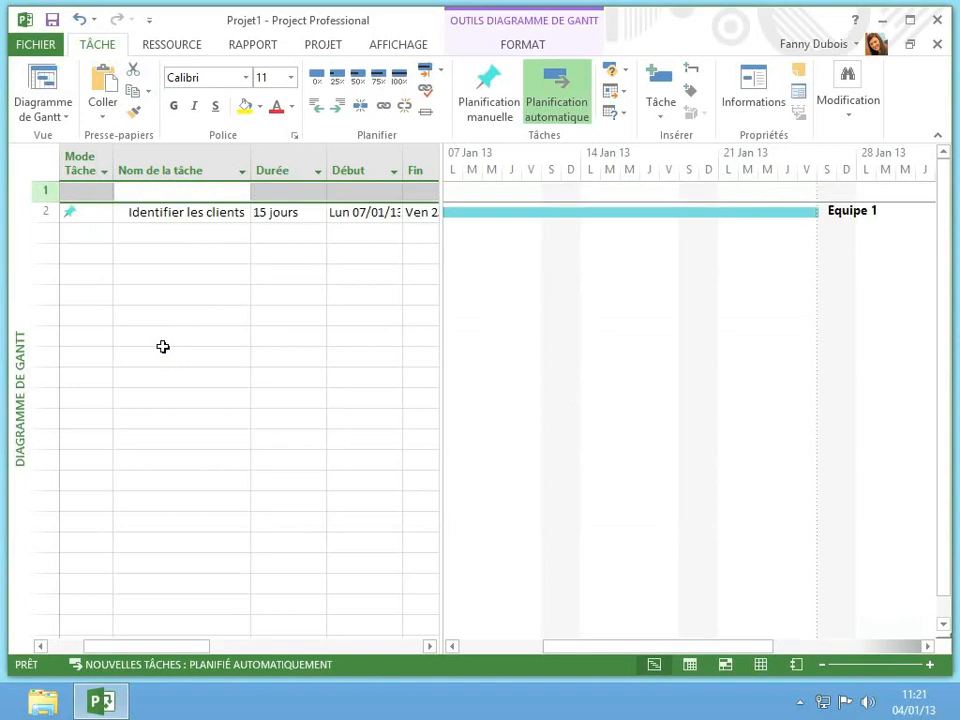